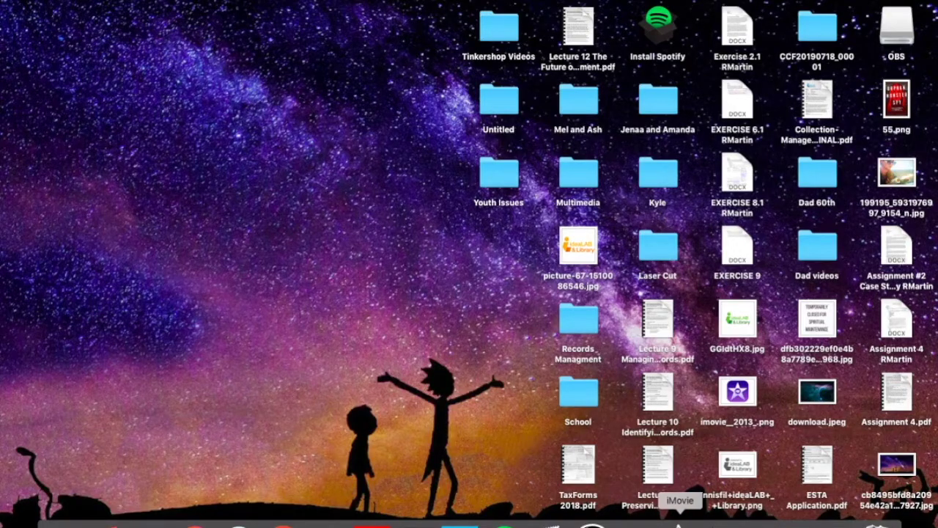
# - Launch iMovie and create a new empty movie project, My Movie 2
pyautogui.click(680, 522)
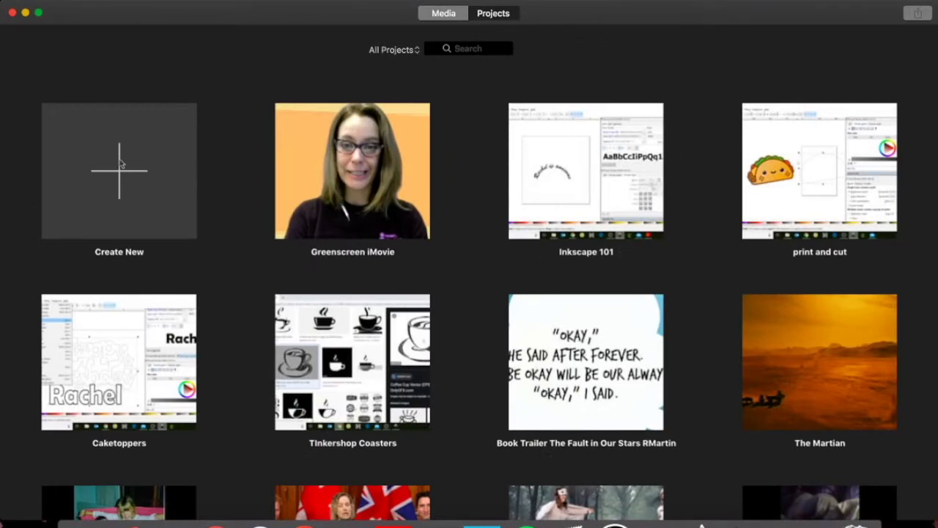
pyautogui.click(122, 181)
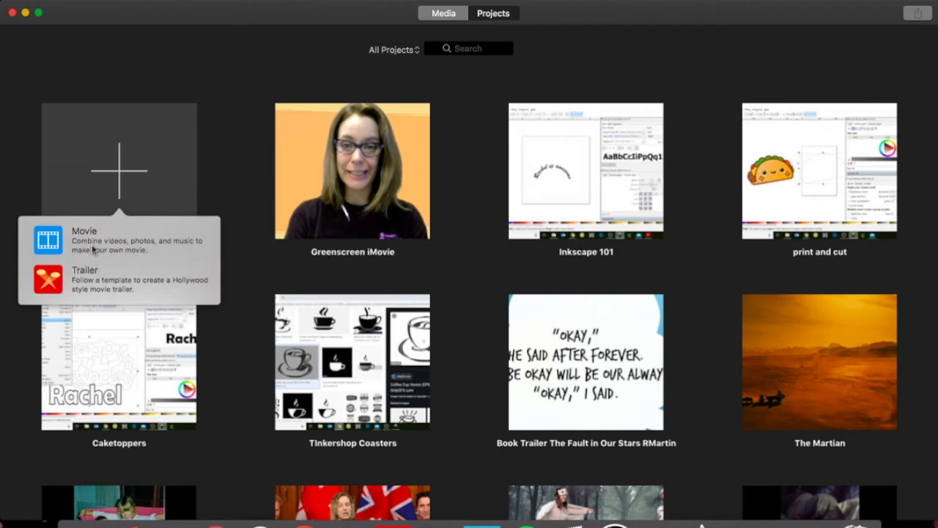
pyautogui.click(93, 249)
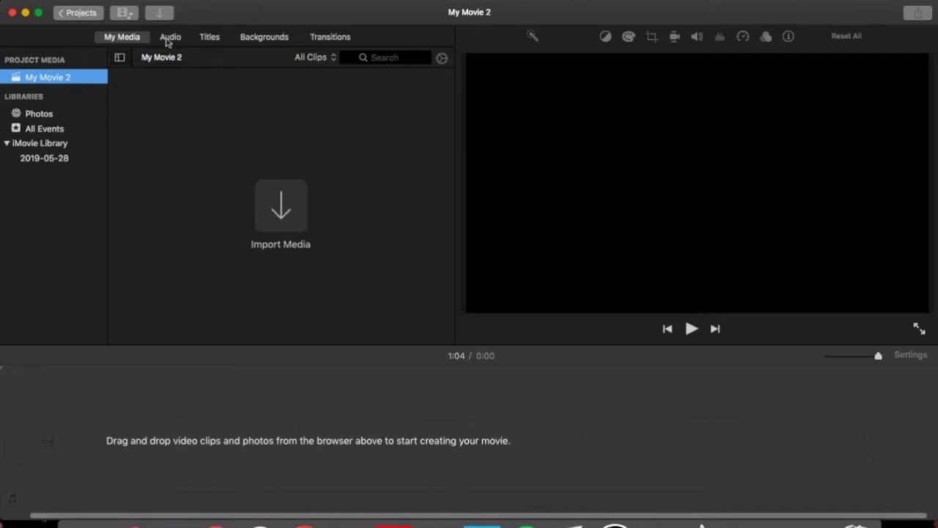
# - Record a short webcam clip from the FaceTime HD Camera through Import Media
pyautogui.click(281, 208)
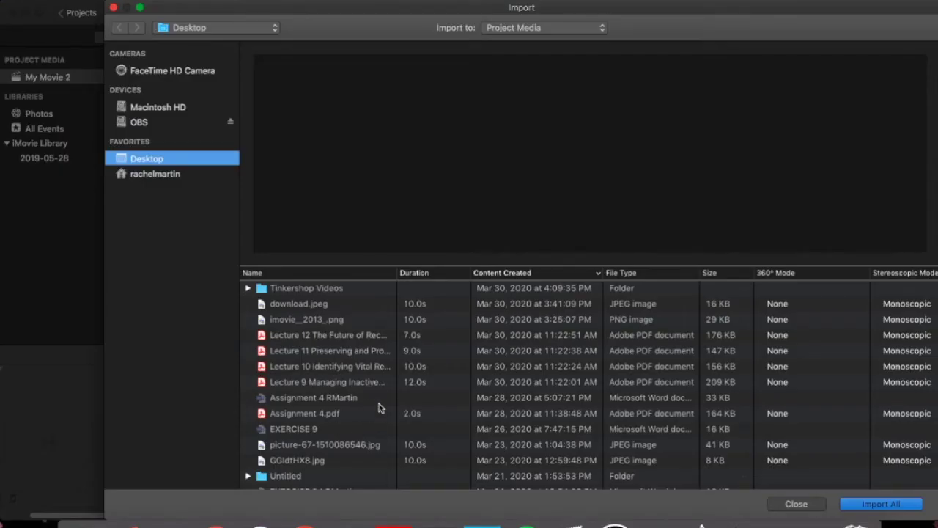
pyautogui.scroll(-15, 379, 408)
pyautogui.click(381, 476)
pyautogui.click(879, 504)
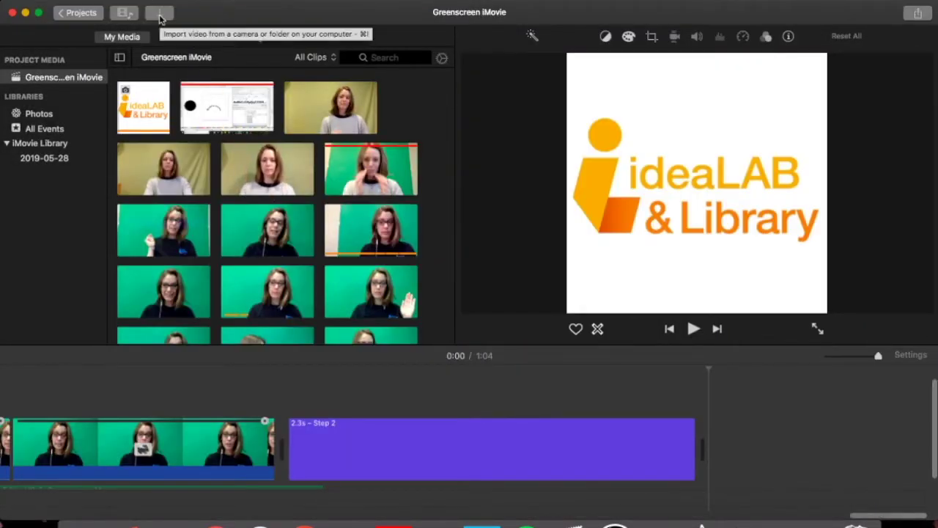
pyautogui.click(159, 13)
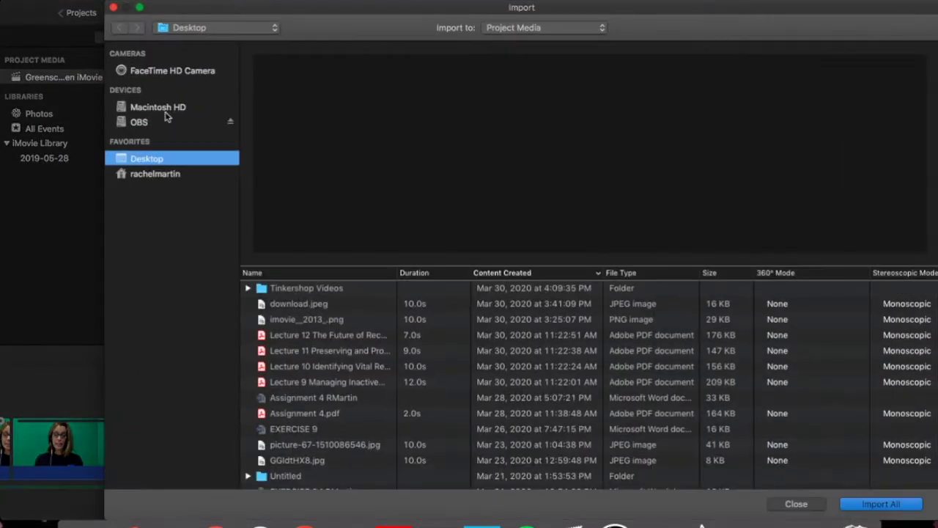
pyautogui.click(160, 72)
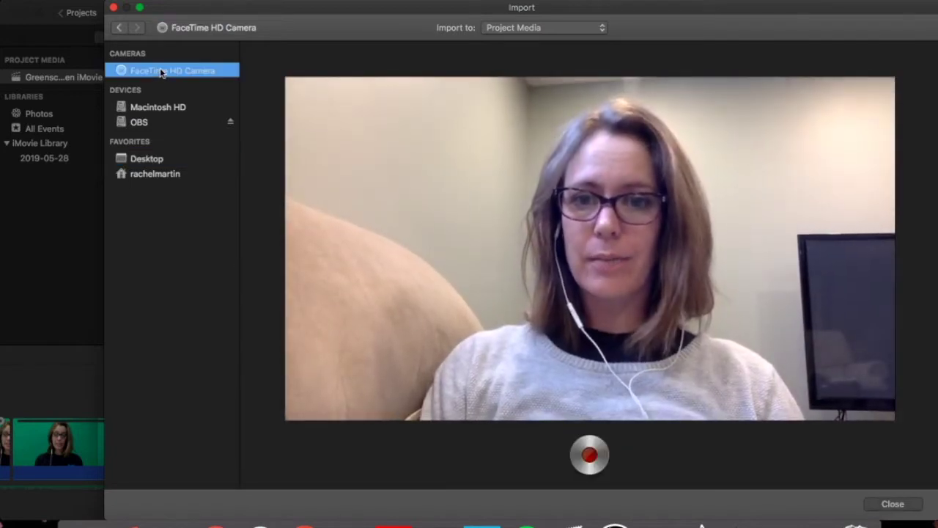
pyautogui.click(589, 455)
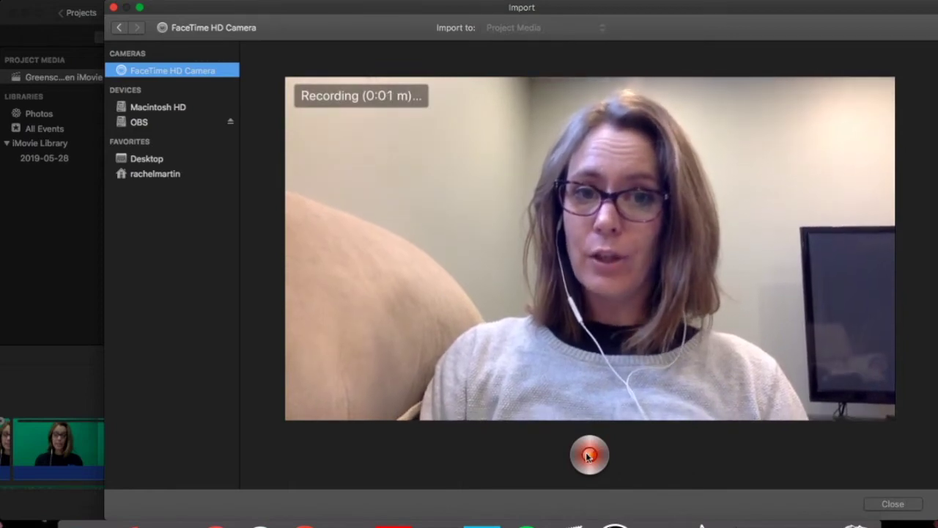
pyautogui.click(589, 455)
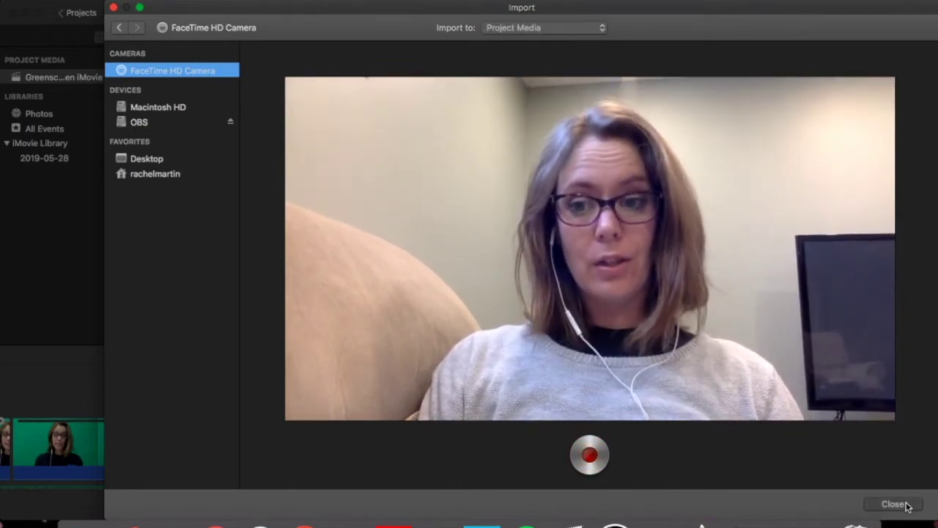
pyautogui.click(893, 503)
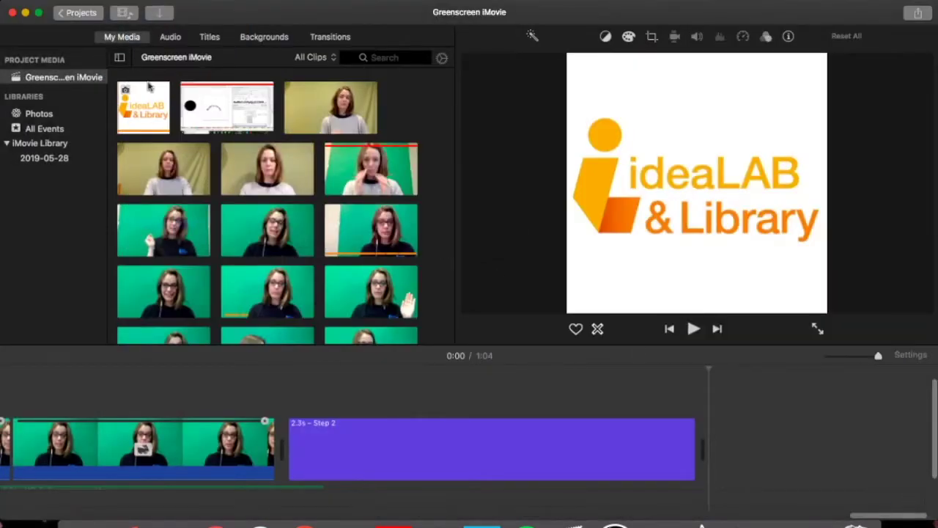
# - Browse the Audio, Titles, Backgrounds and Transitions libraries, ending on Backgrounds
pyautogui.scroll(-10, 200, 137)
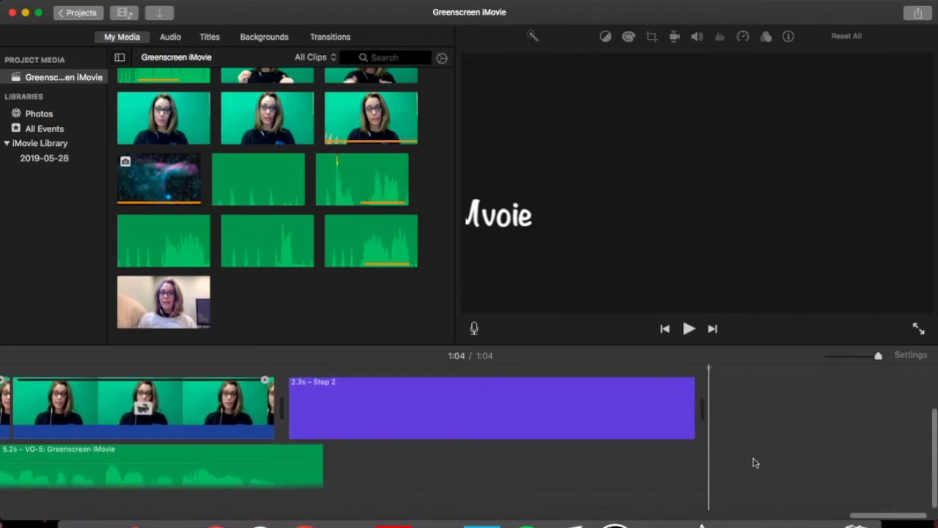
pyautogui.click(173, 40)
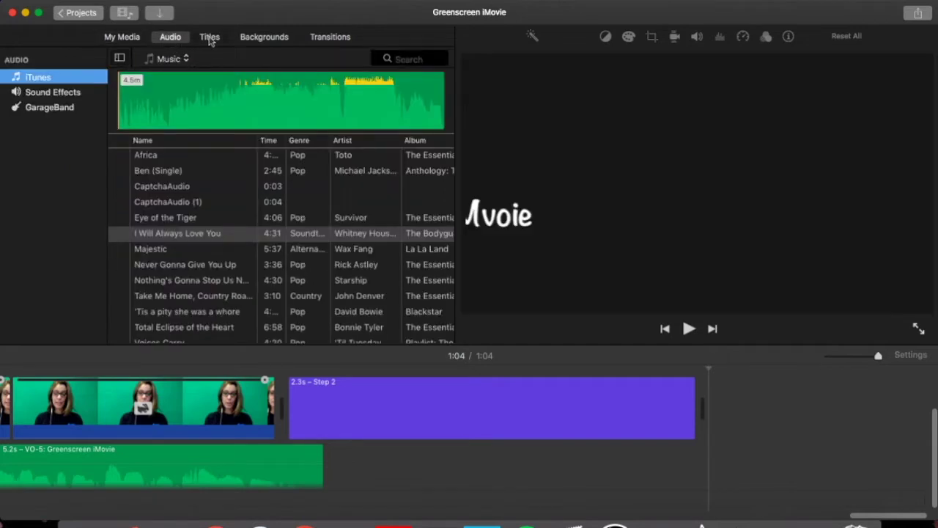
pyautogui.click(211, 39)
pyautogui.click(278, 41)
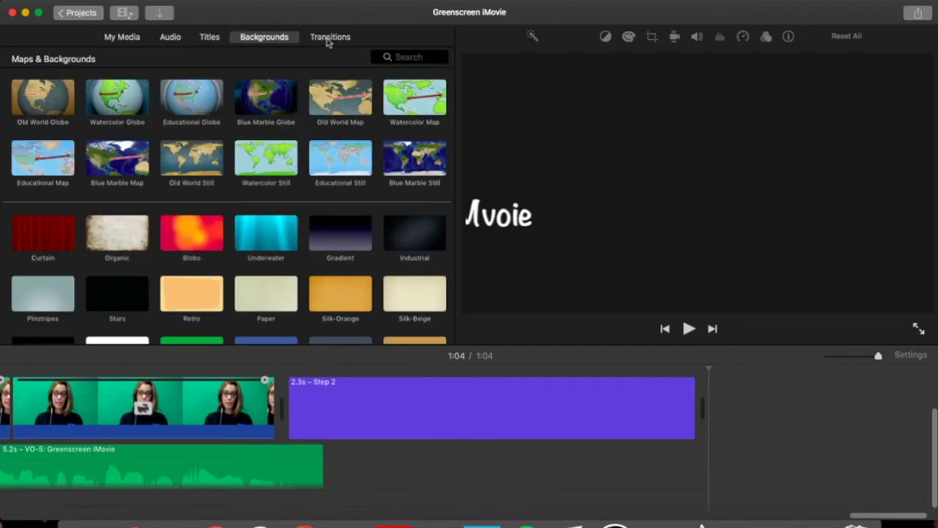
pyautogui.click(328, 41)
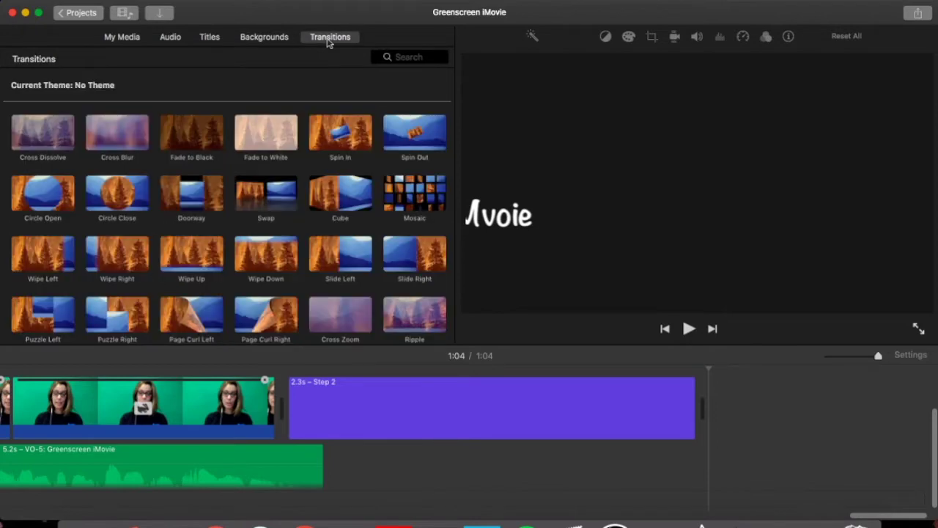
pyautogui.click(273, 41)
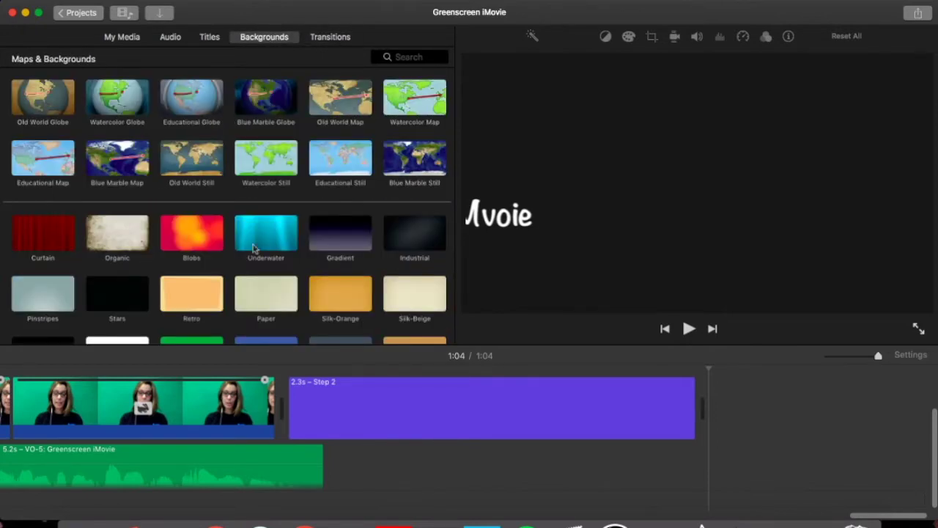
pyautogui.scroll(-2, 254, 249)
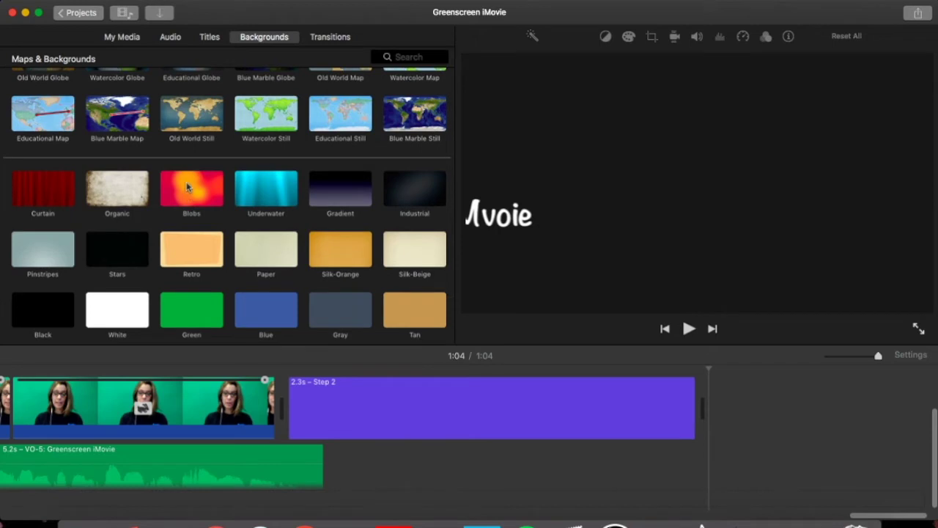
# - Add the Blobs background after the Step 2 clip and zoom the timeline in on it
pyautogui.moveTo(187, 189); pyautogui.dragTo(702, 463)
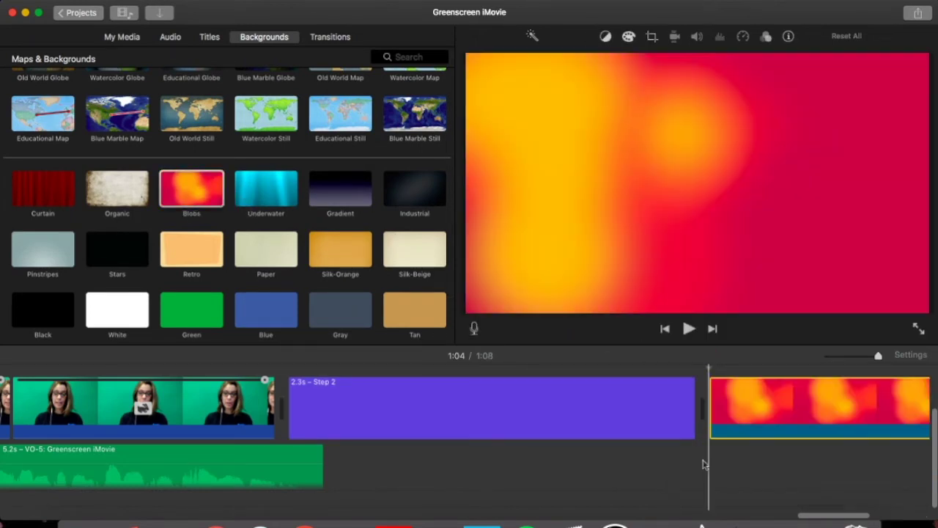
pyautogui.press('super+equal')
pyautogui.hscroll(5, 608, 458)
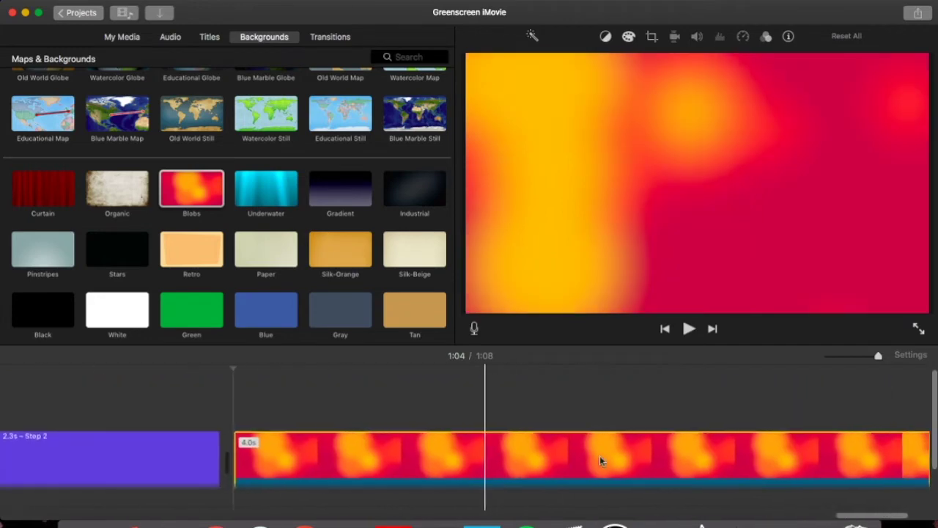
pyautogui.hscroll(2, 600, 455)
pyautogui.hscroll(-2, 599, 455)
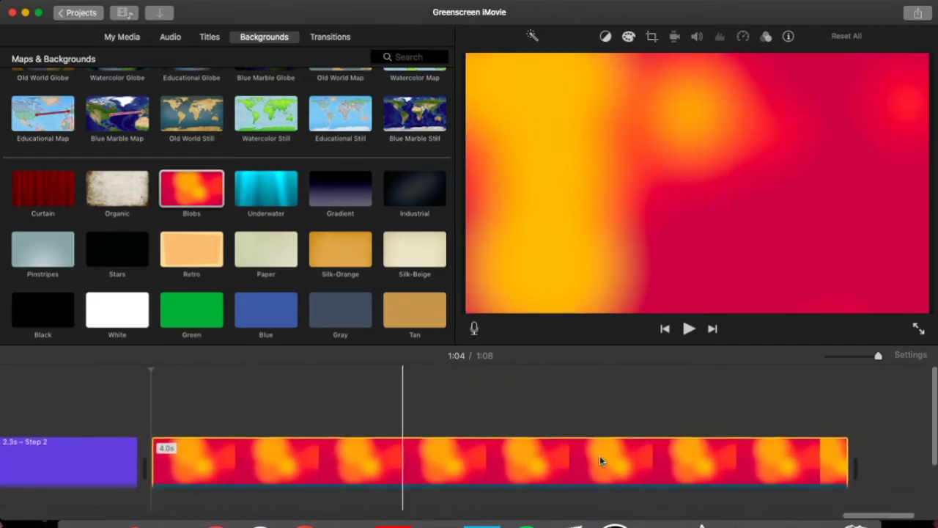
# - Place a greenscreen clip from My Media above the Blobs background
pyautogui.click(123, 37)
pyautogui.scroll(-5, 207, 269)
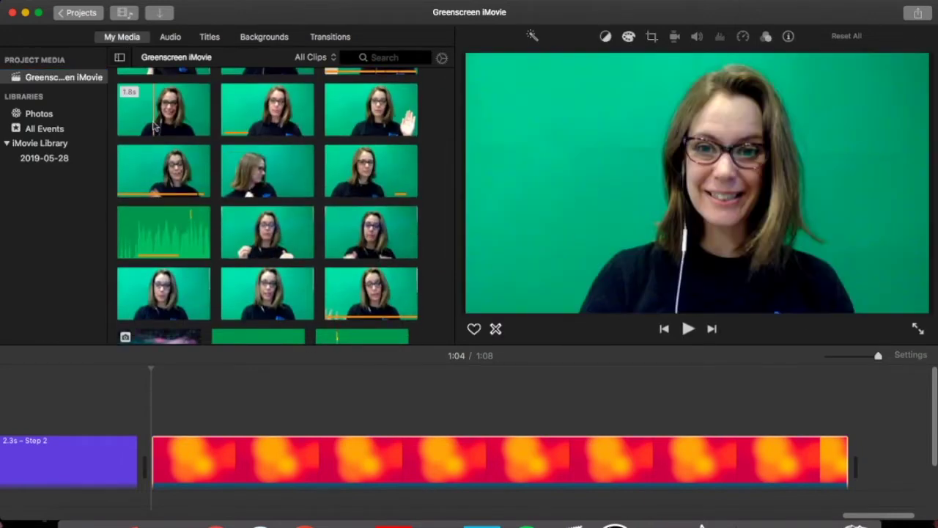
pyautogui.moveTo(211, 327); pyautogui.dragTo(147, 419)
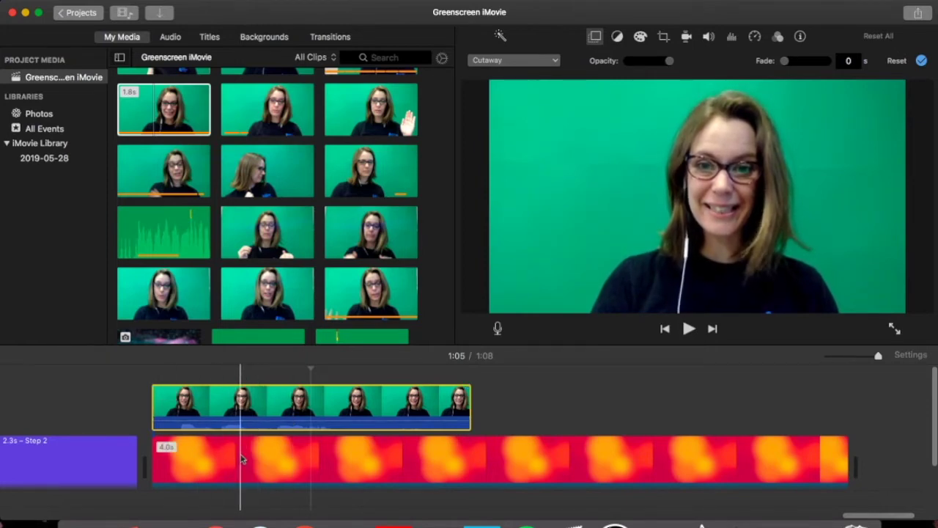
pyautogui.click(226, 398)
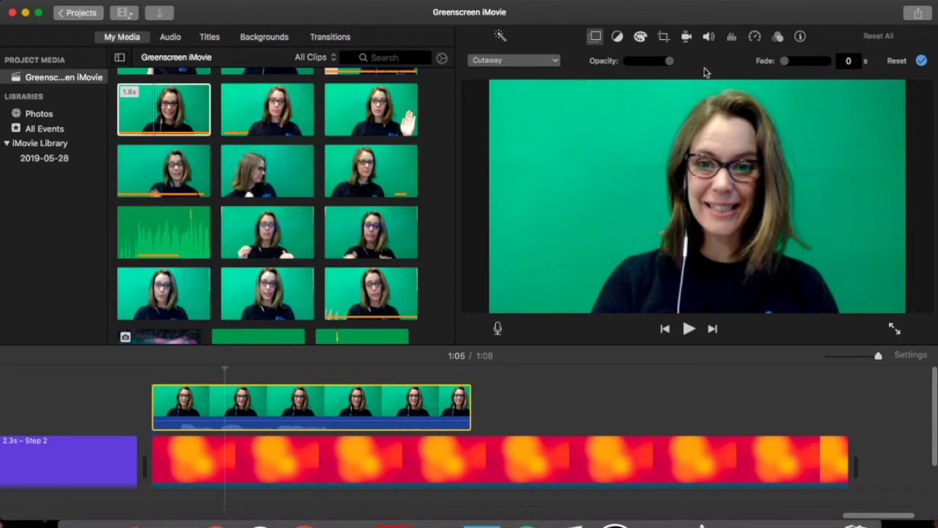
# - Set the overlay style to Green/Blue Screen and play the composite from 1:04
pyautogui.click(594, 38)
pyautogui.click(594, 38)
pyautogui.click(477, 62)
pyautogui.click(517, 86)
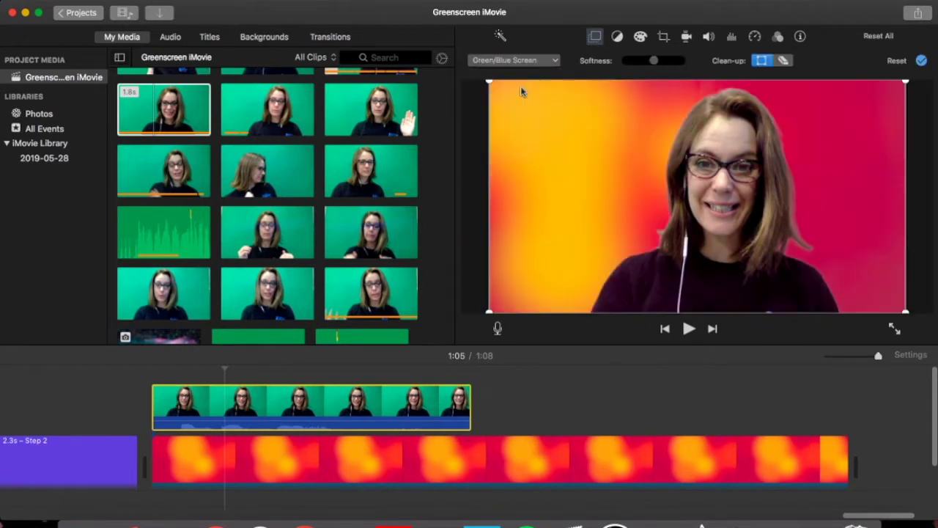
pyautogui.click(526, 62)
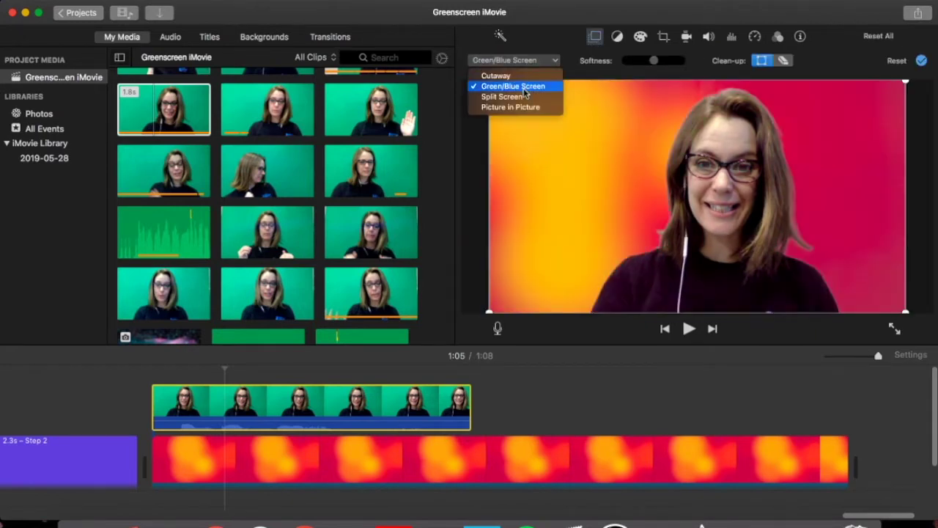
pyautogui.click(524, 91)
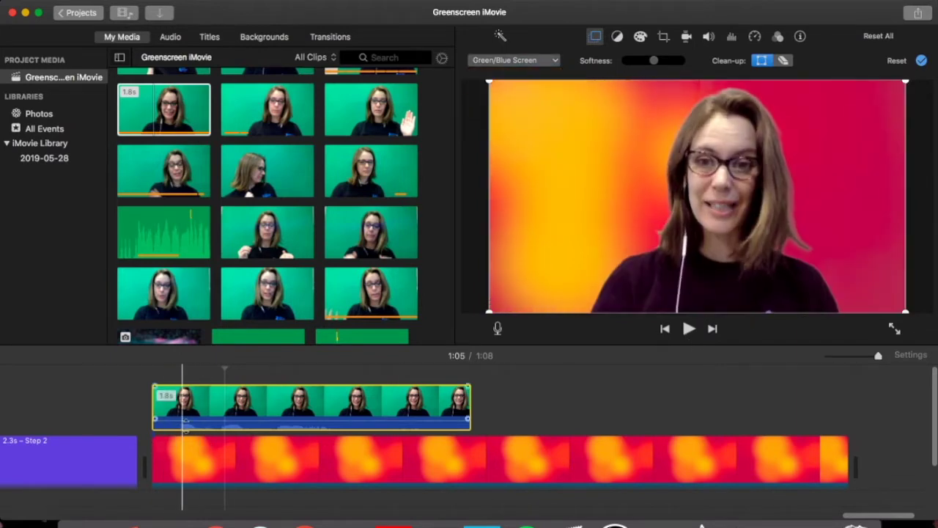
pyautogui.click(172, 403)
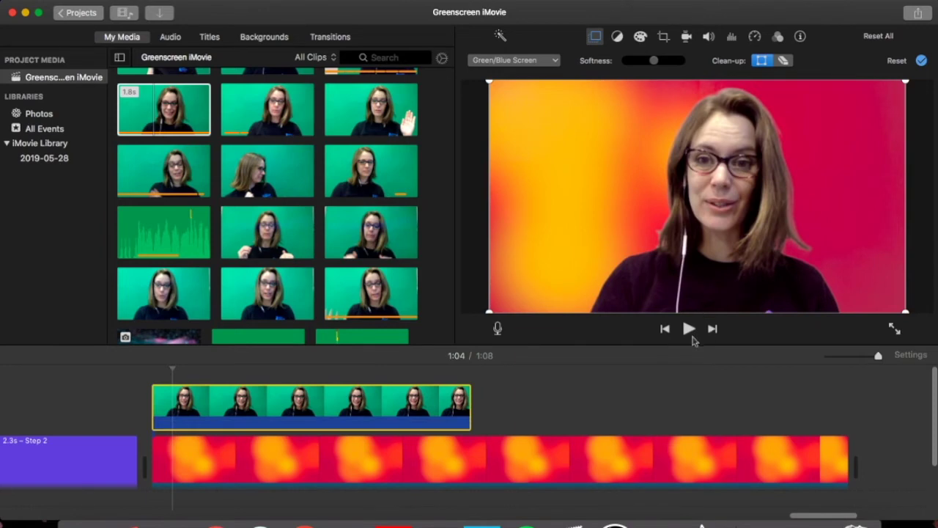
pyautogui.click(689, 329)
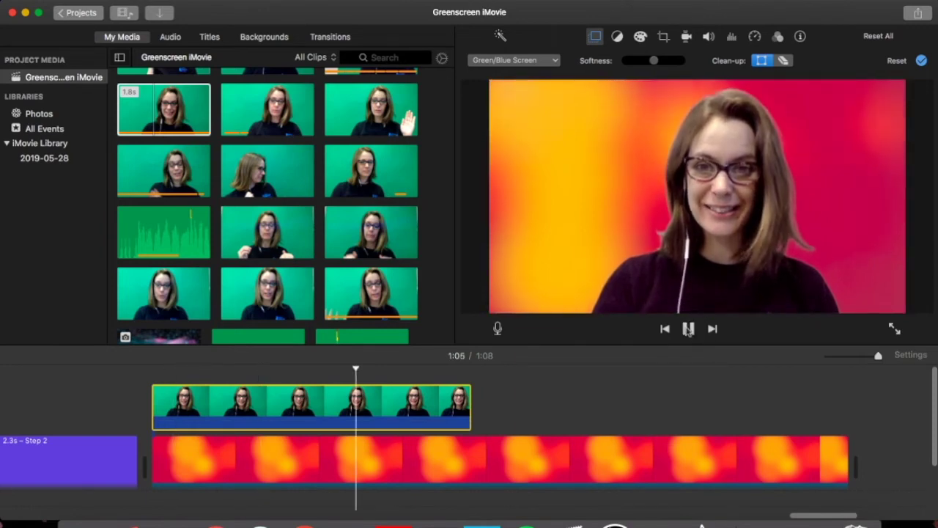
# - Add the 25.5-second presenter clip and split off and delete the end of the Blobs background
pyautogui.click(689, 329)
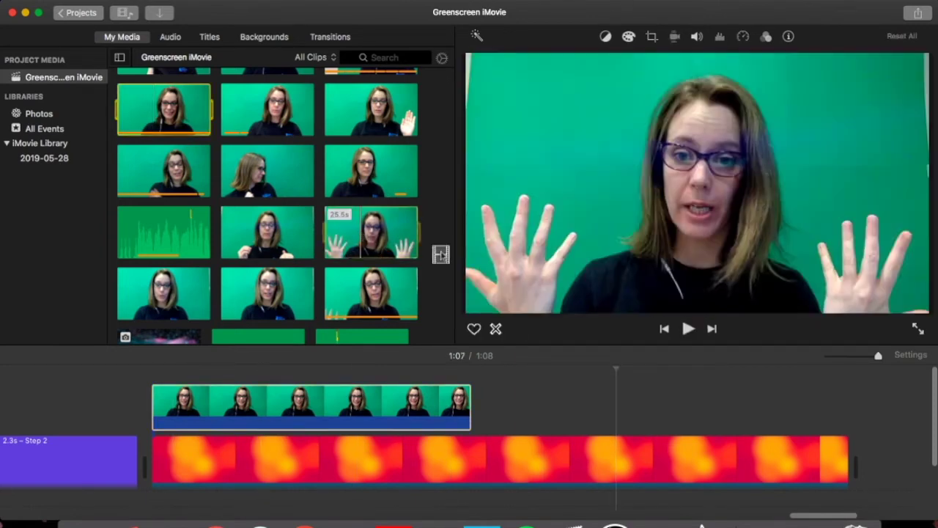
pyautogui.moveTo(371, 232); pyautogui.dragTo(488, 400)
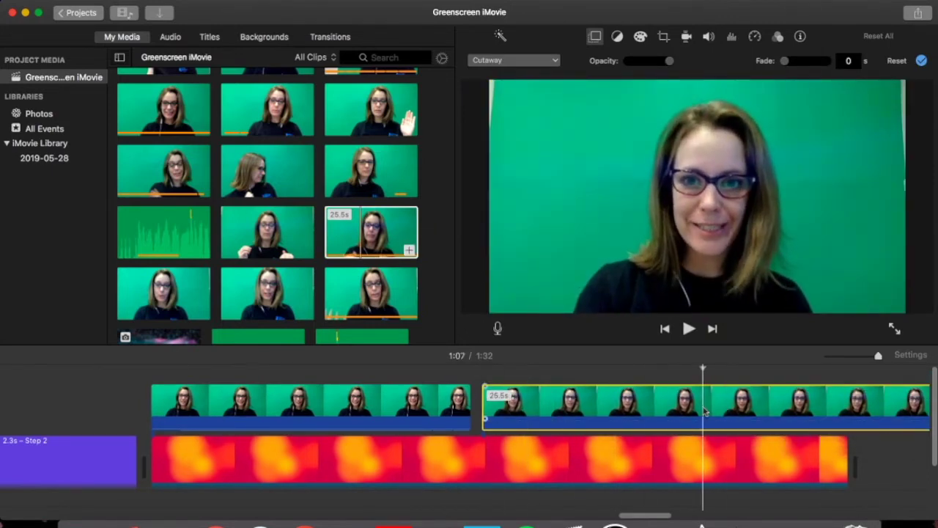
pyautogui.click(705, 464)
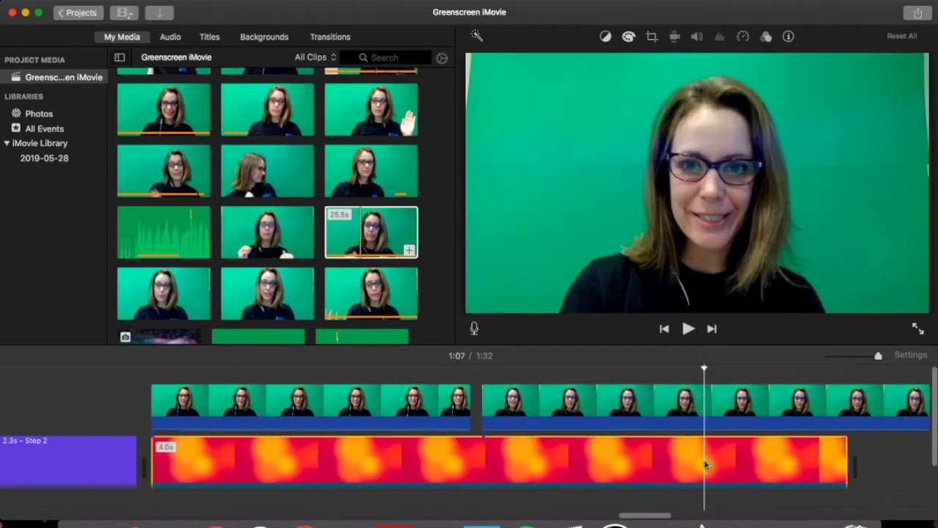
pyautogui.rightClick(705, 463)
pyautogui.click(740, 392)
pyautogui.press('Delete')
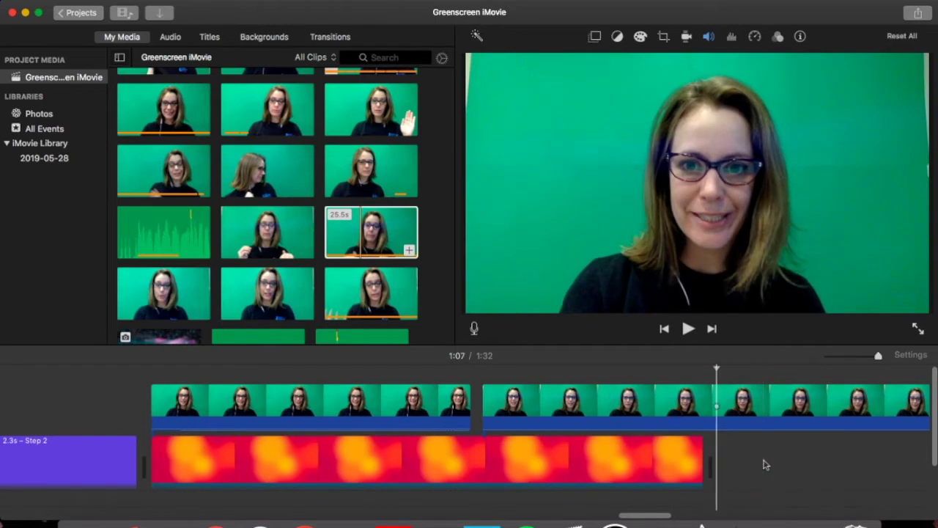
pyautogui.click(253, 37)
# - Add the Old World Still map after the Blobs background and split it at the playhead
pyautogui.moveTo(198, 136); pyautogui.dragTo(713, 498)
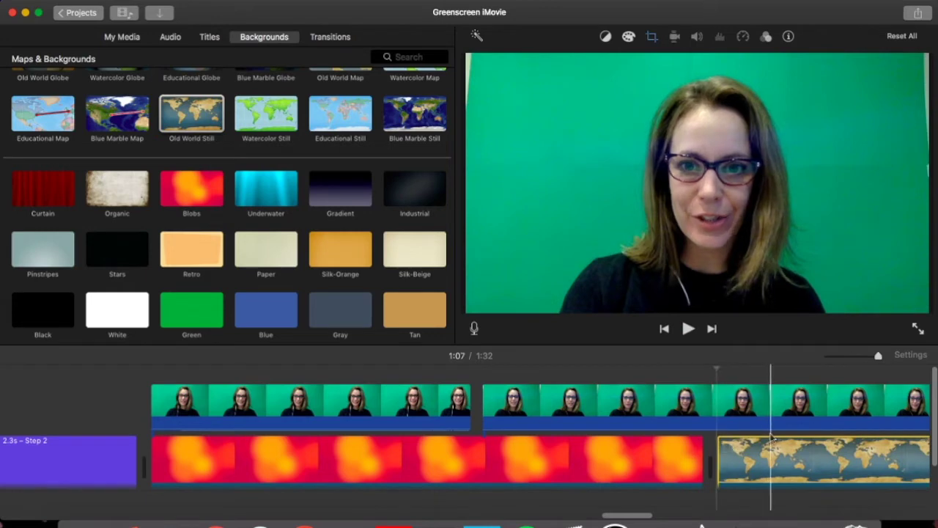
pyautogui.hscroll(5, 659, 454)
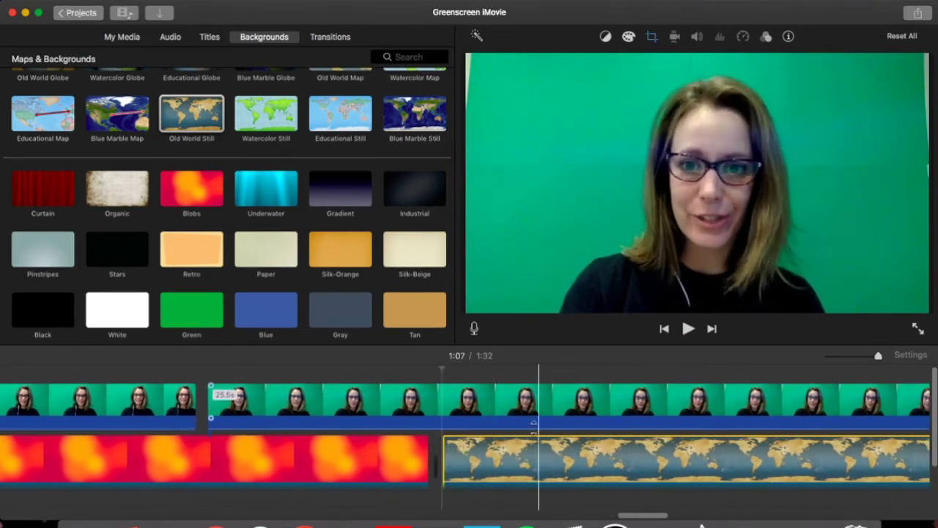
pyautogui.click(560, 458)
pyautogui.click(460, 460)
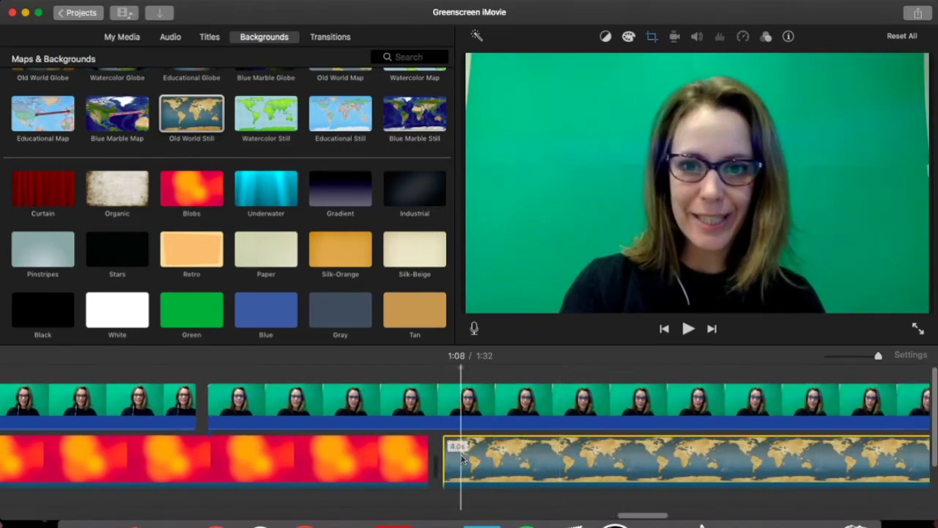
pyautogui.click(578, 450)
pyautogui.rightClick(579, 449)
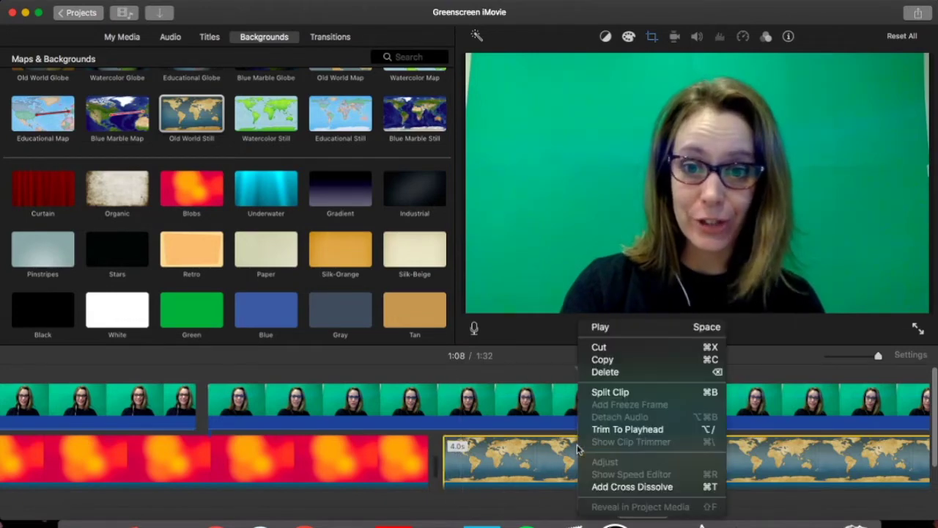
pyautogui.click(610, 392)
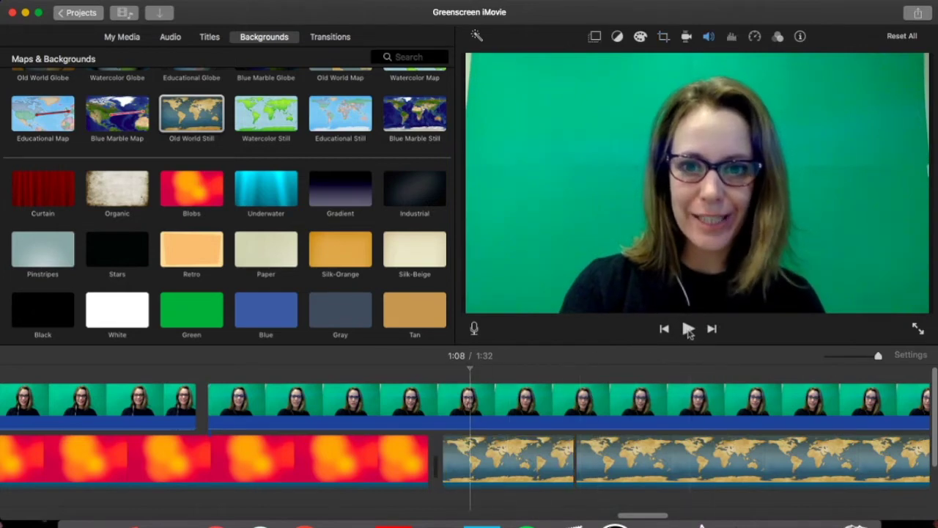
# - Preview the second presenter clip keyed over the map
pyautogui.click(688, 329)
pyautogui.click(687, 330)
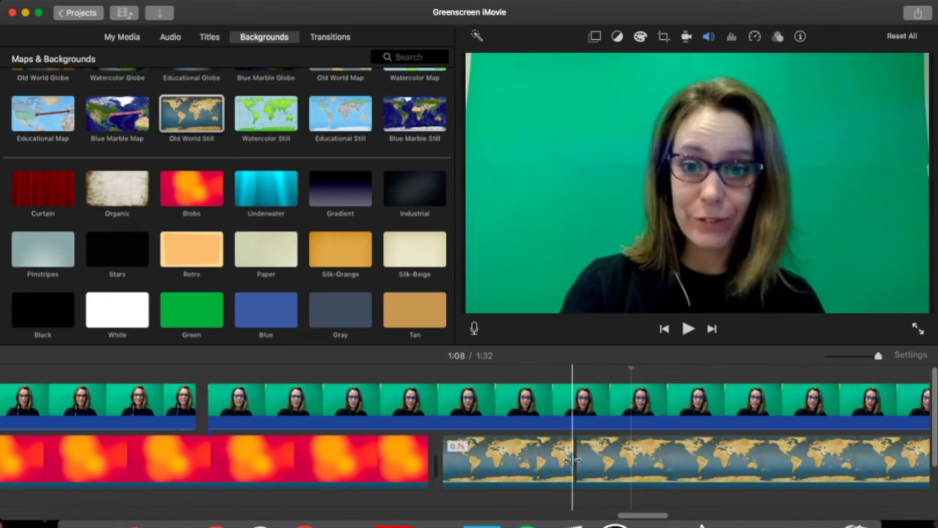
pyautogui.click(367, 399)
pyautogui.click(687, 329)
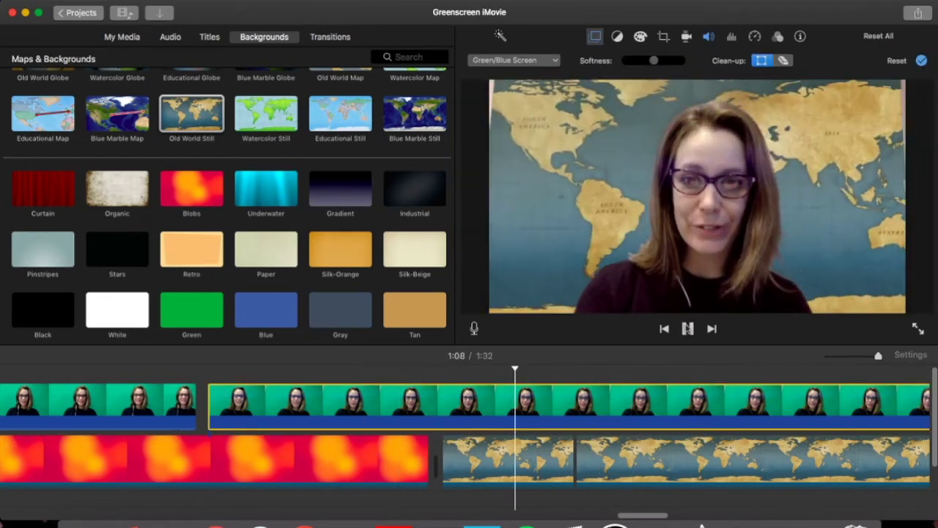
pyautogui.press('space')
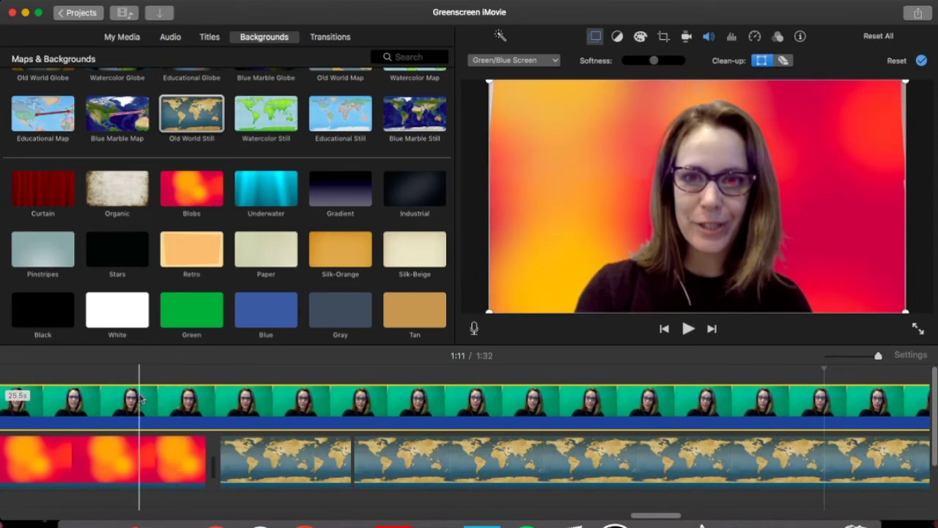
# - Add an Expand title above the clips reading 'My Great Movie'
pyautogui.click(210, 37)
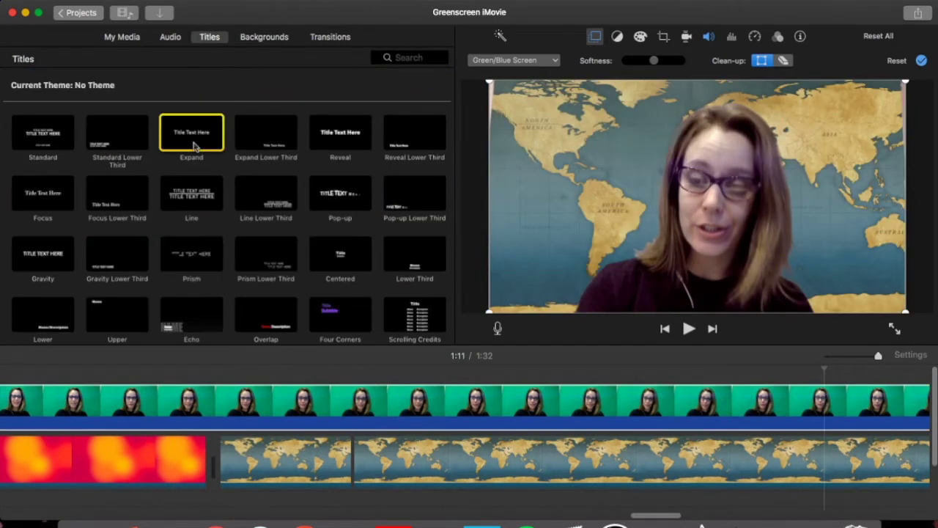
pyautogui.moveTo(192, 146); pyautogui.dragTo(152, 374)
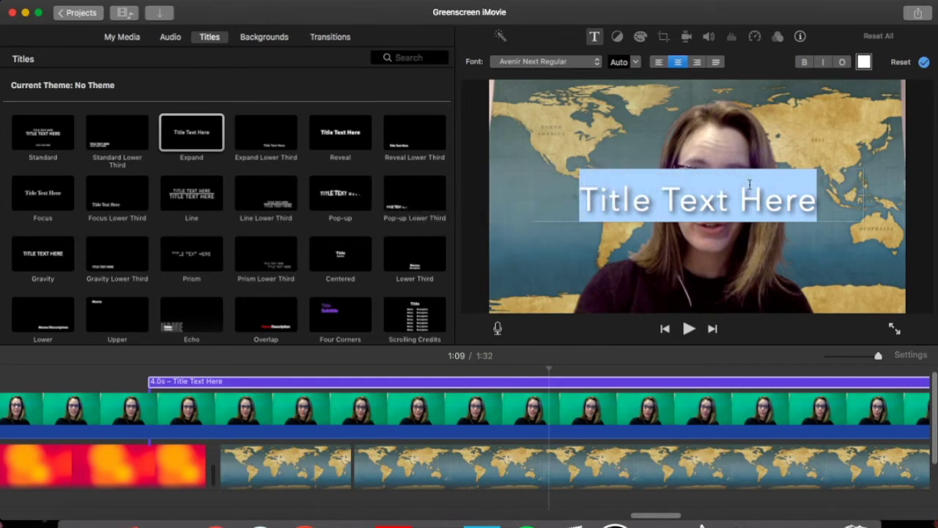
pyautogui.write('My Great Movie')
# - Style the title text purple, bold and in DIN Alternate Bold
pyautogui.click(864, 63)
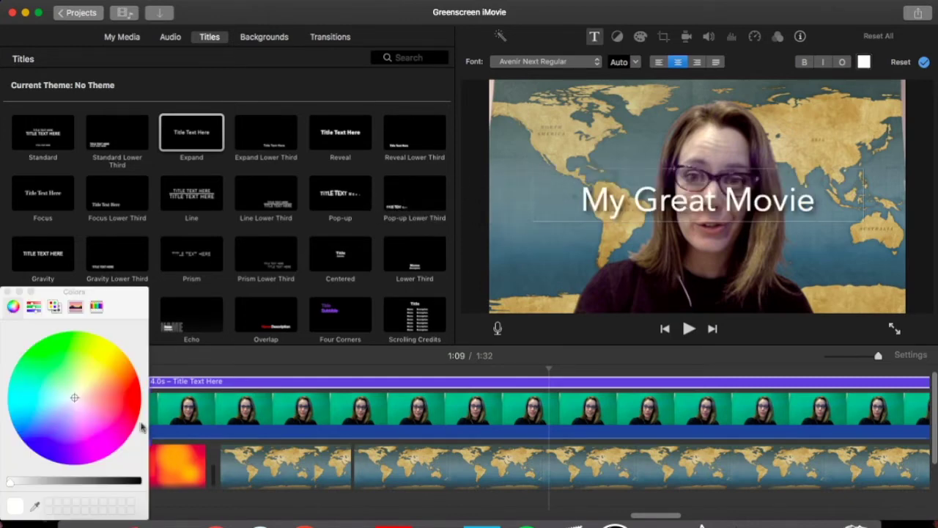
pyautogui.click(47, 443)
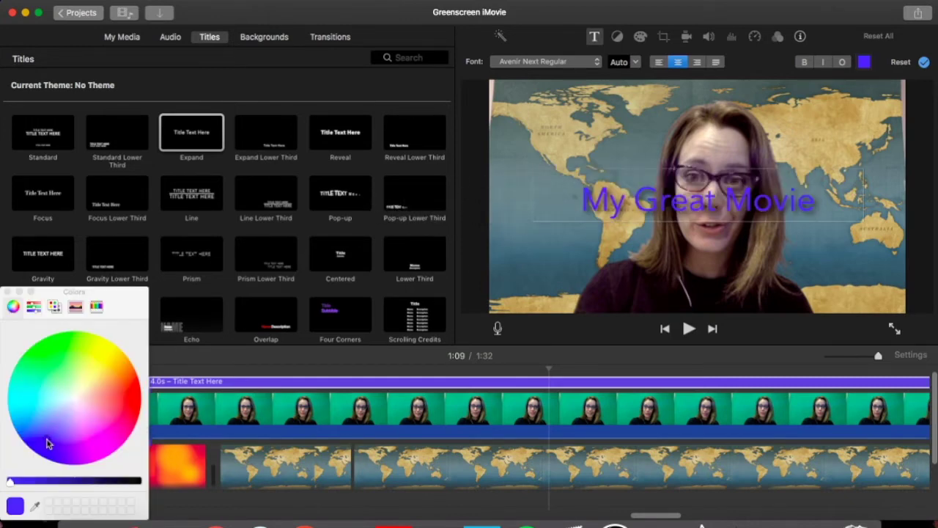
pyautogui.click(7, 292)
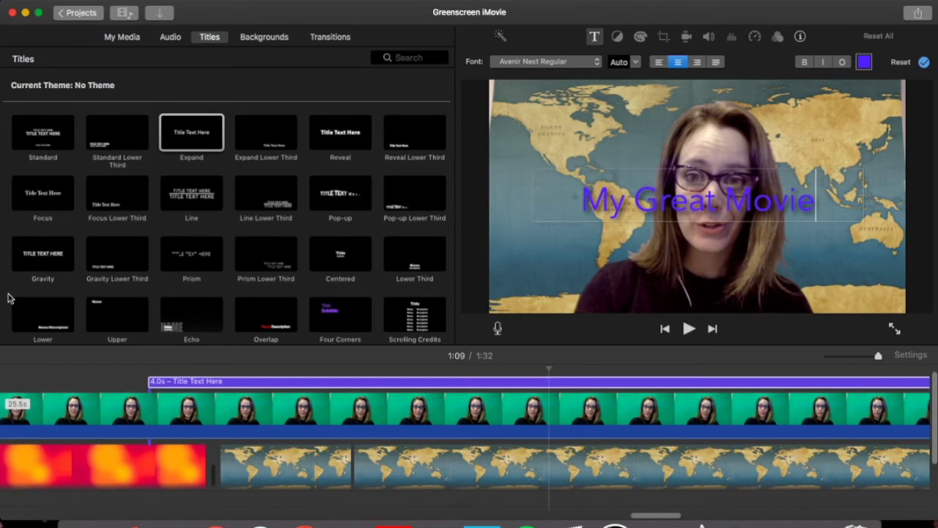
pyautogui.click(806, 62)
pyautogui.click(570, 64)
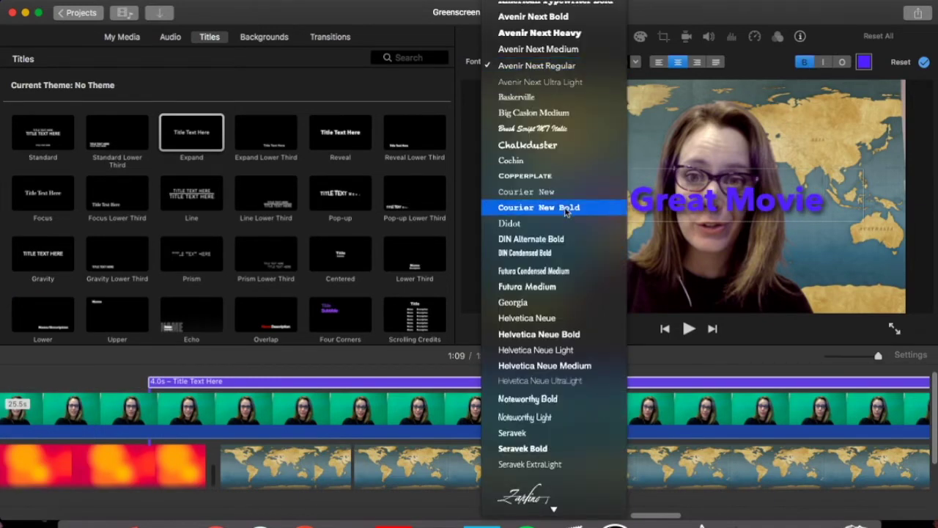
pyautogui.click(549, 244)
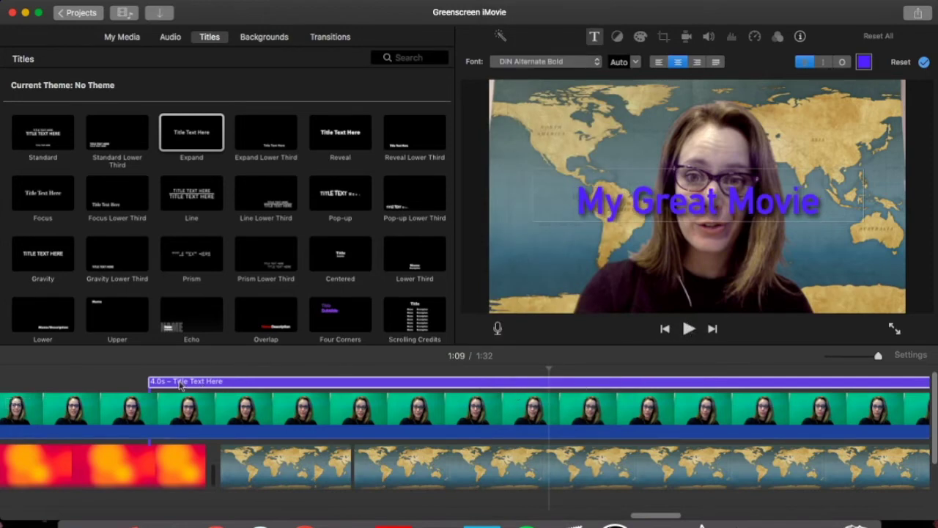
pyautogui.click(136, 387)
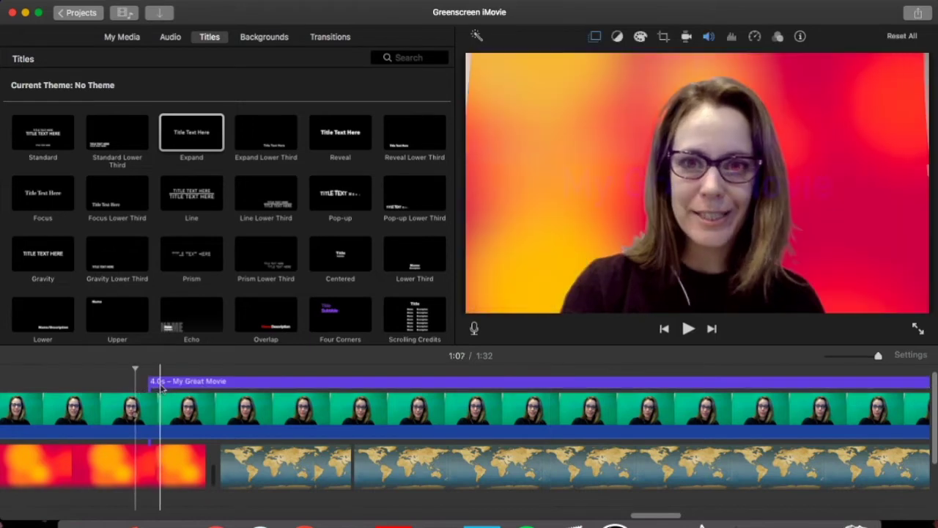
pyautogui.click(155, 385)
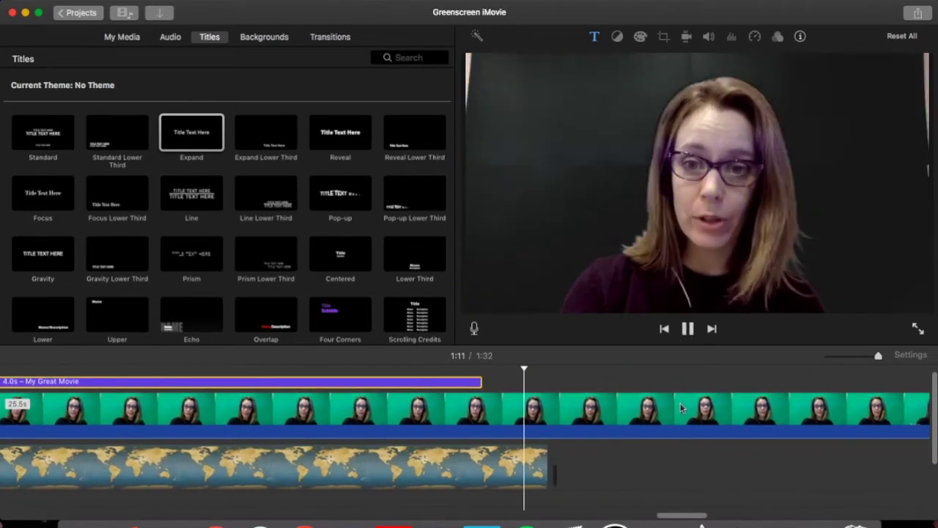
pyautogui.press('space')
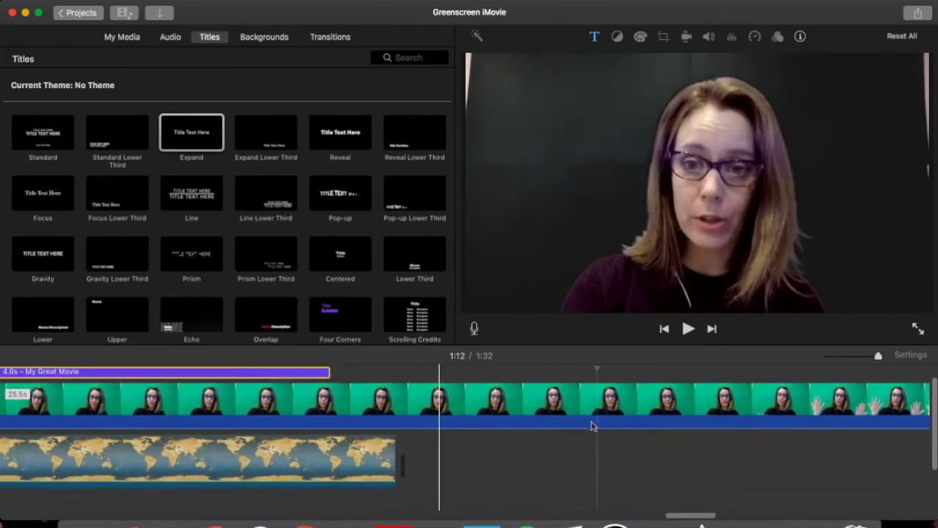
pyautogui.scroll(-2, 585, 412)
pyautogui.hscroll(-5, 586, 417)
pyautogui.hscroll(10, 591, 424)
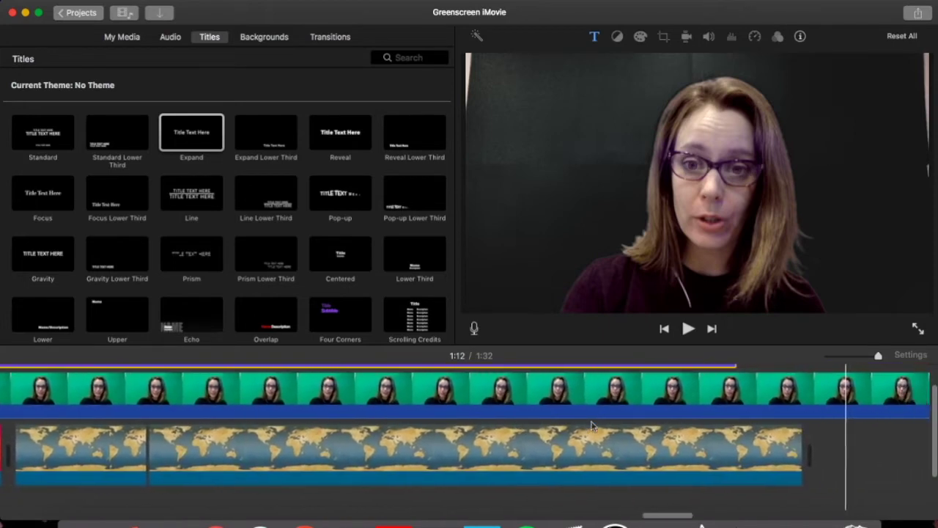
pyautogui.click(474, 401)
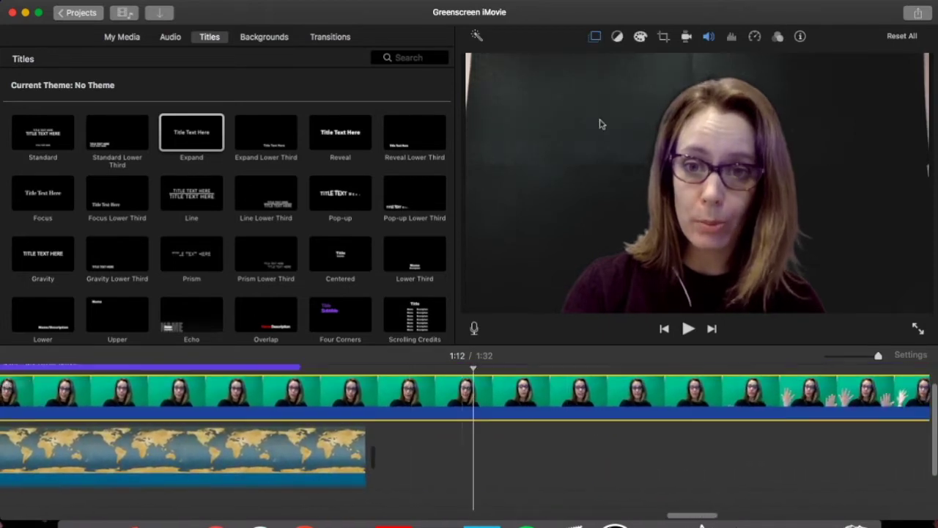
# - Drag the key's top-left and top-right crop corners inward, then switch to the eraser
pyautogui.click(595, 38)
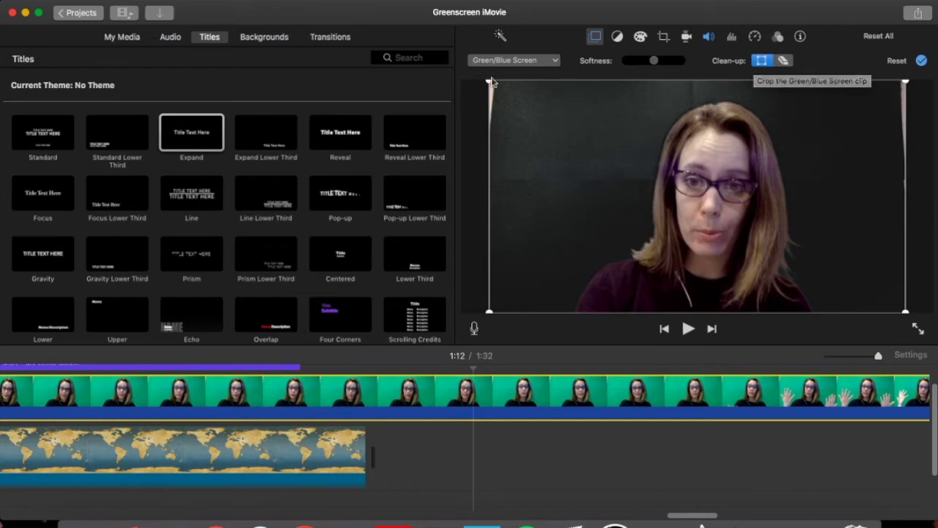
pyautogui.moveTo(500, 86); pyautogui.dragTo(567, 103)
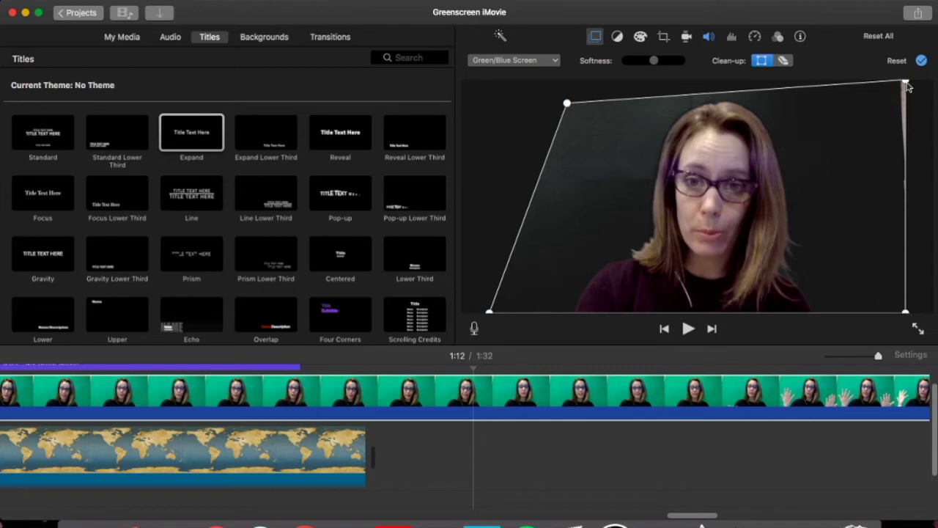
pyautogui.moveTo(907, 86); pyautogui.dragTo(804, 90)
pyautogui.click(785, 62)
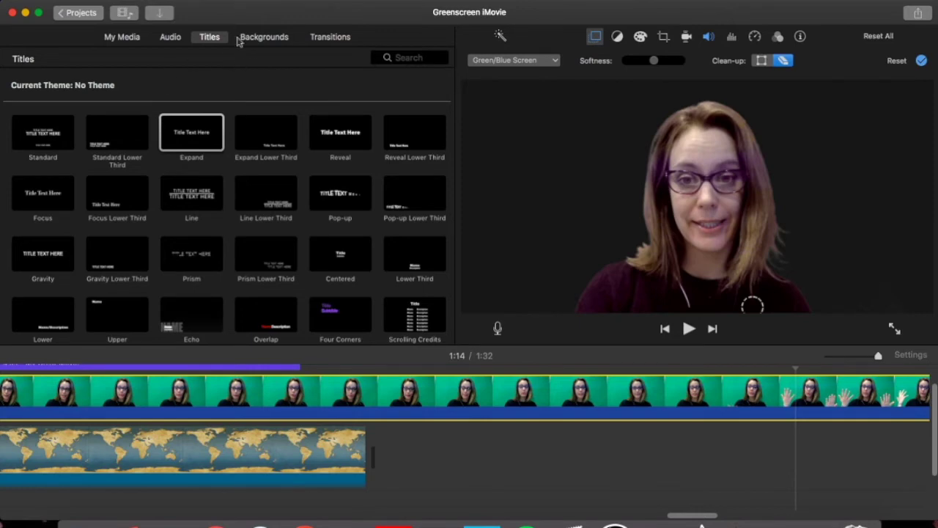
pyautogui.click(123, 41)
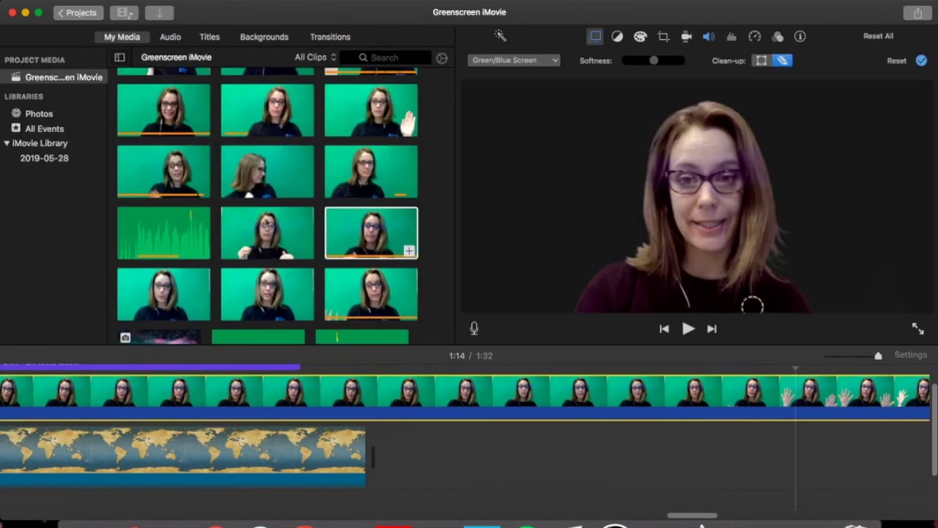
# - Drag a 1.8-second green-screen clip onto the timeline right after the map background
pyautogui.moveTo(252, 175); pyautogui.dragTo(382, 456)
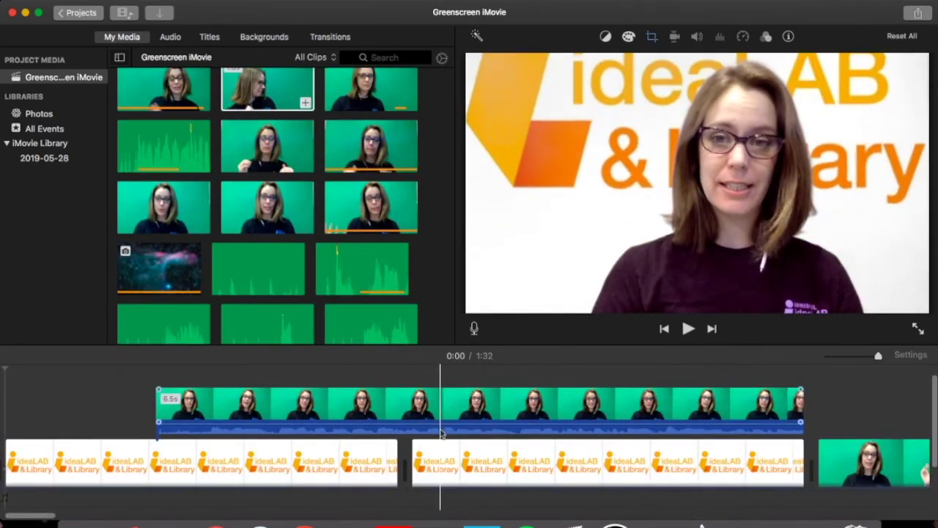
# - With voiceover controls showing, review the green-screen clip's colour correction, noise reduction and crop settings, then close voiceover
pyautogui.click(474, 330)
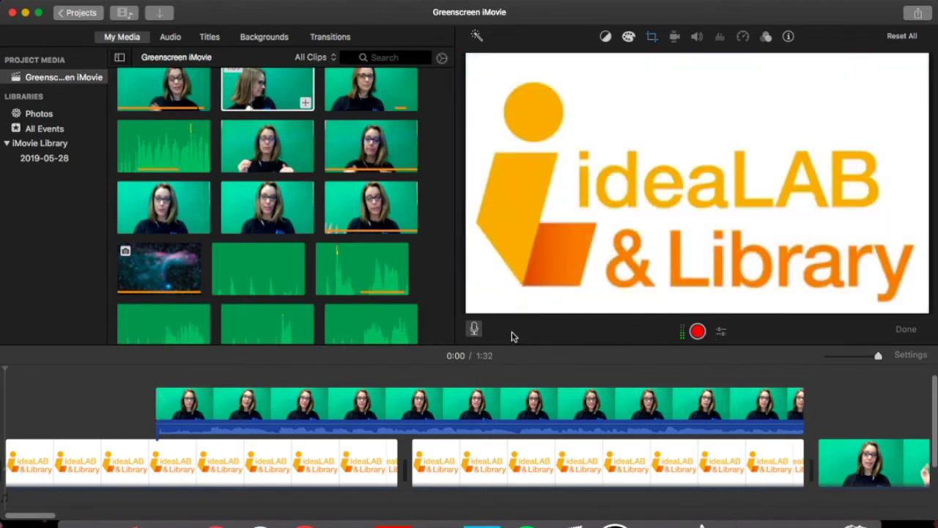
pyautogui.click(329, 409)
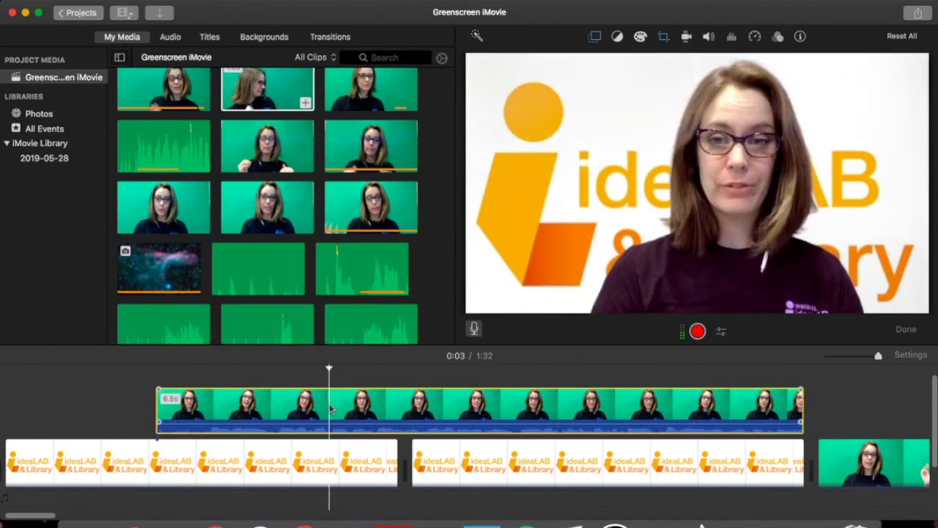
pyautogui.click(641, 37)
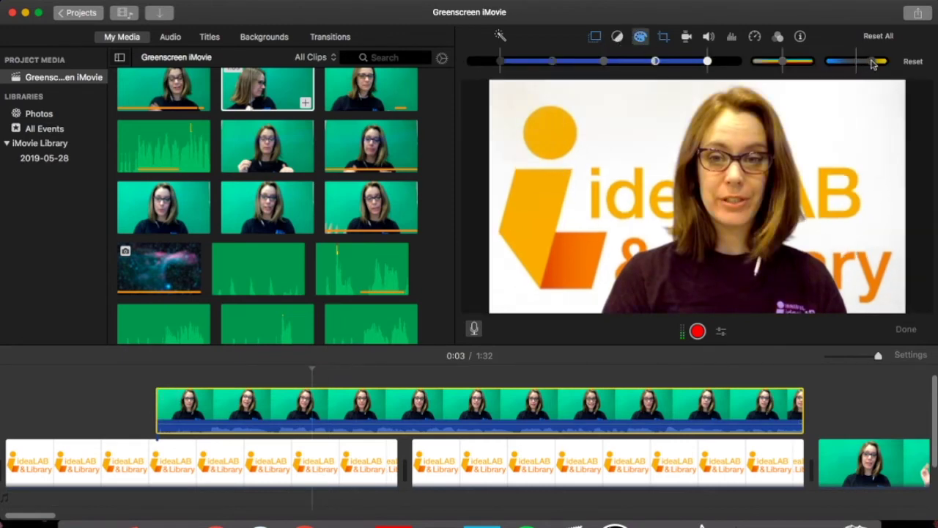
pyautogui.click(731, 36)
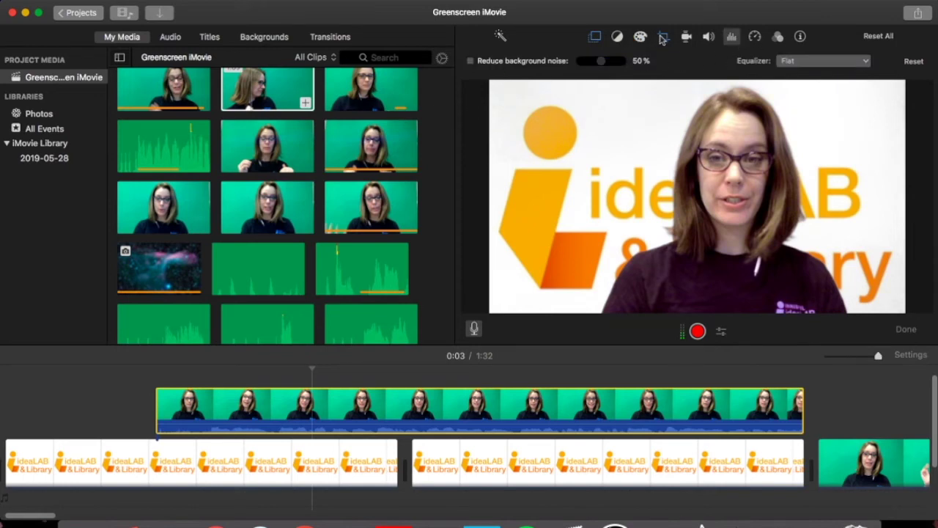
pyautogui.click(663, 38)
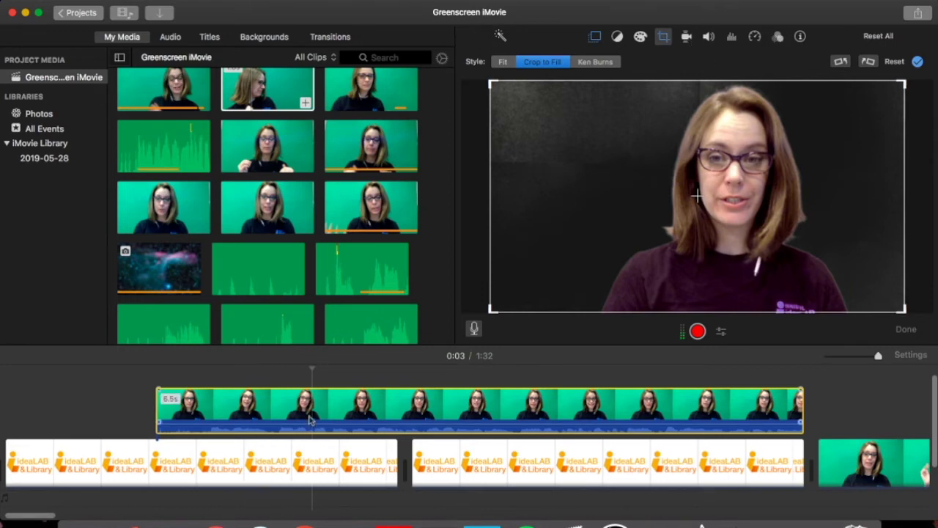
pyautogui.click(293, 472)
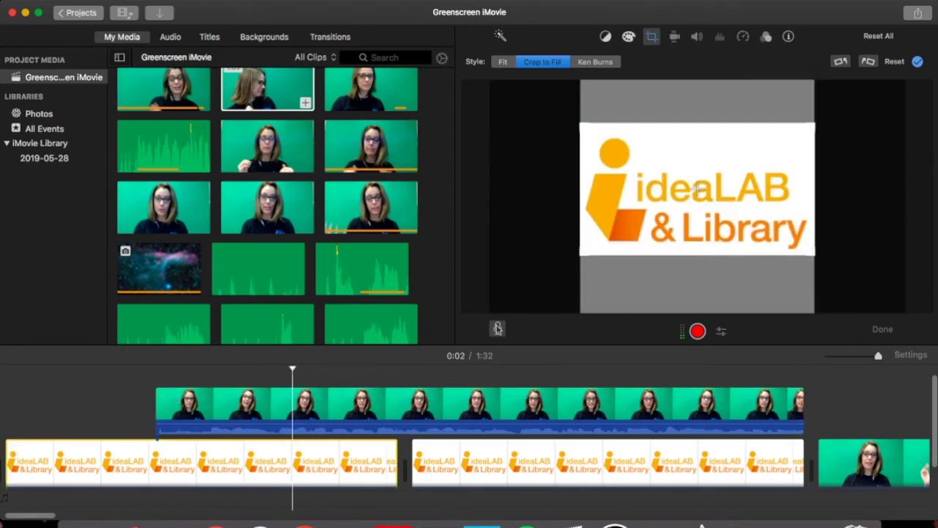
pyautogui.click(497, 327)
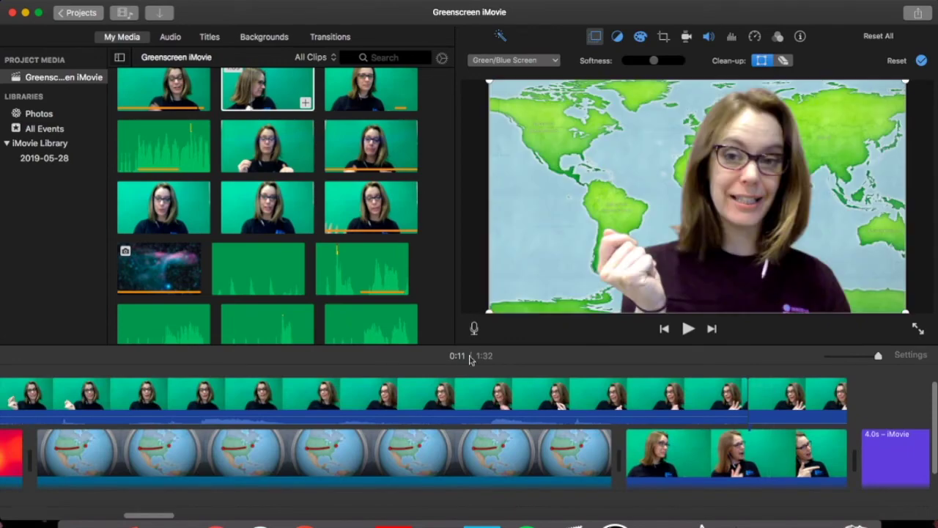
# - Place a Swap transition between the world map clip and the blue background clip, then preview it
pyautogui.hscroll(-10, 454, 389)
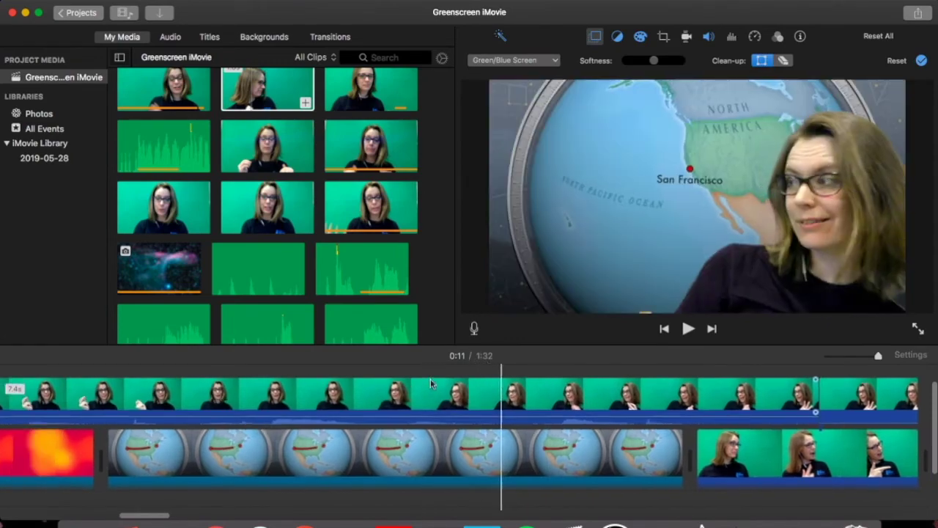
pyautogui.hscroll(-5, 432, 385)
pyautogui.hscroll(10, 431, 384)
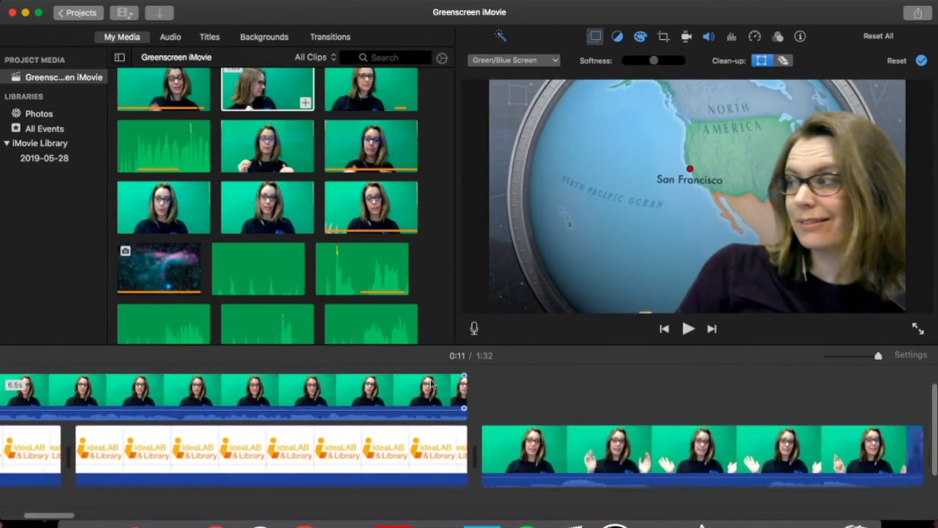
pyautogui.click(315, 37)
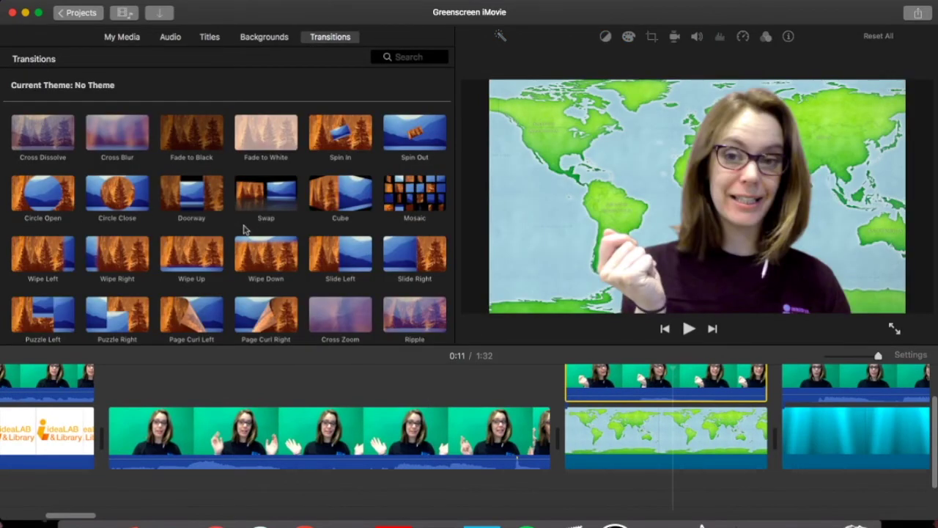
pyautogui.hscroll(5, 469, 411)
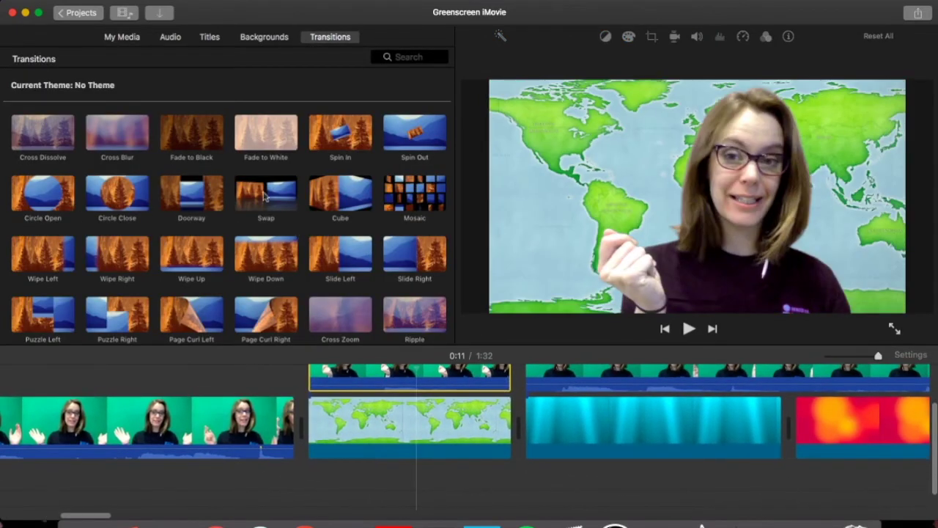
pyautogui.moveTo(265, 196); pyautogui.dragTo(422, 427)
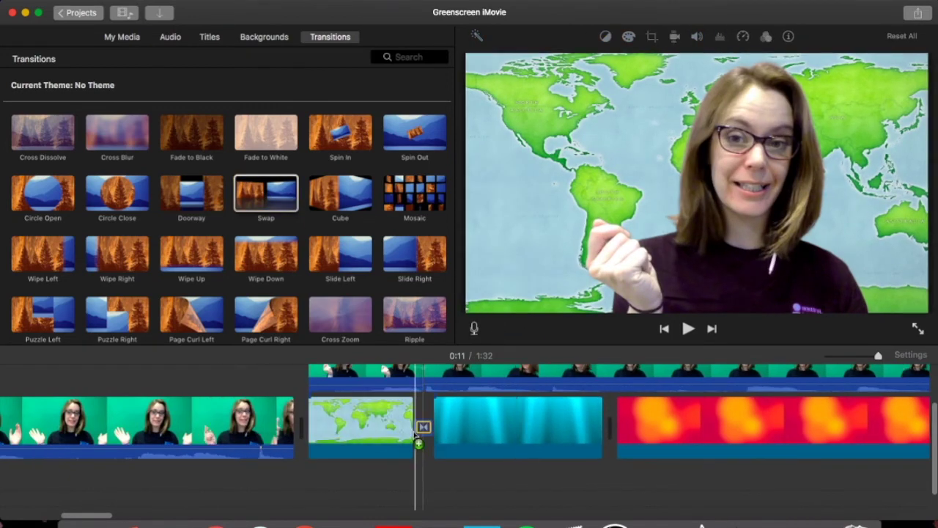
pyautogui.click(375, 419)
pyautogui.click(687, 328)
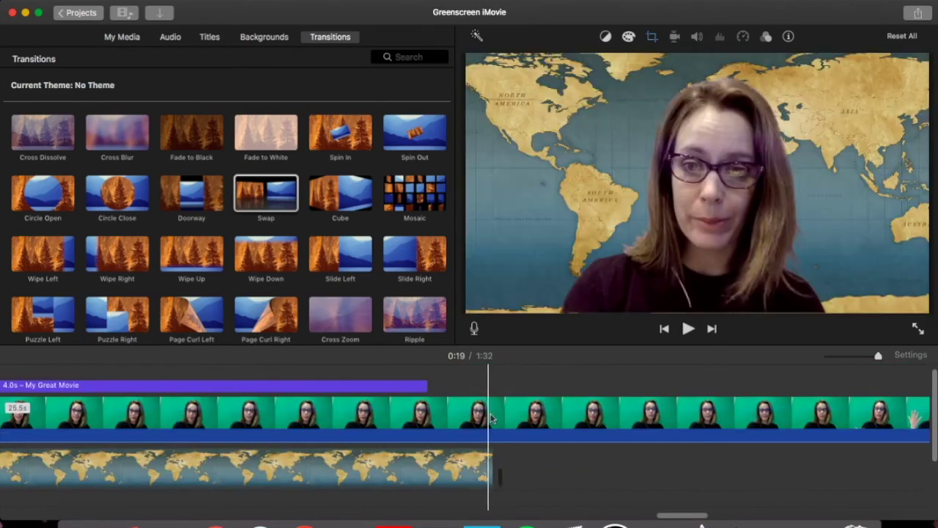
# - Split the last green-screen clip, delete the leftover part, and trim it to end with the map background
pyautogui.click(497, 417)
pyautogui.rightClick(496, 418)
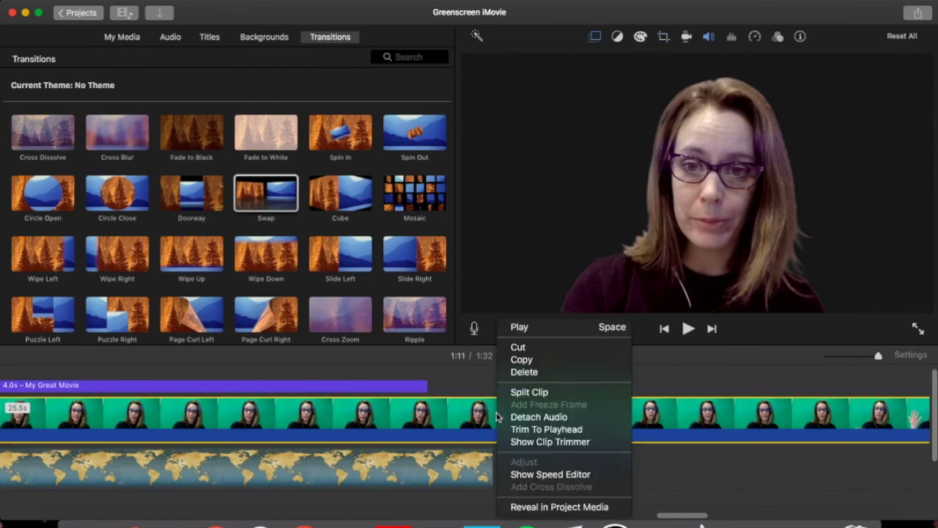
pyautogui.click(529, 389)
pyautogui.press('Delete')
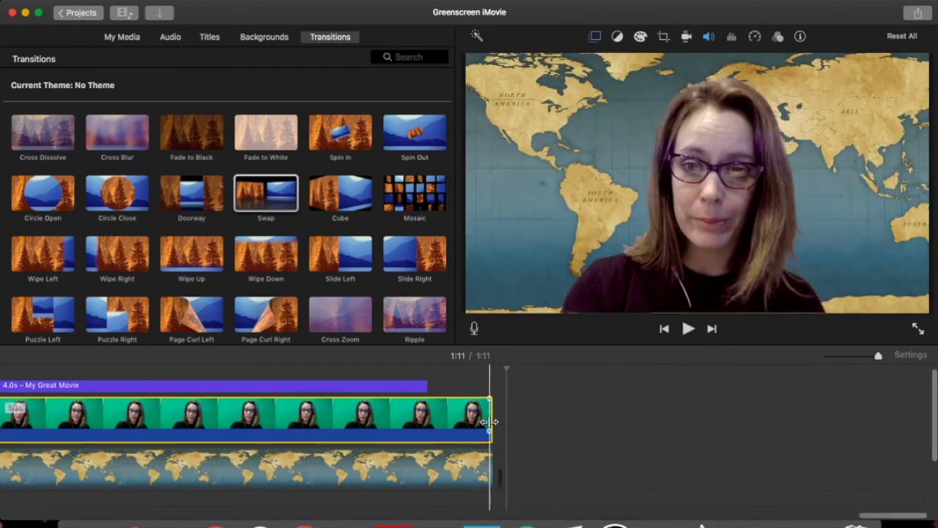
pyautogui.moveTo(492, 425); pyautogui.dragTo(416, 411)
# - Export the movie to a file at 720p, High quality, saved as 'Greenscreen iMovie' on the Desktop
pyautogui.hscroll(5, 417, 414)
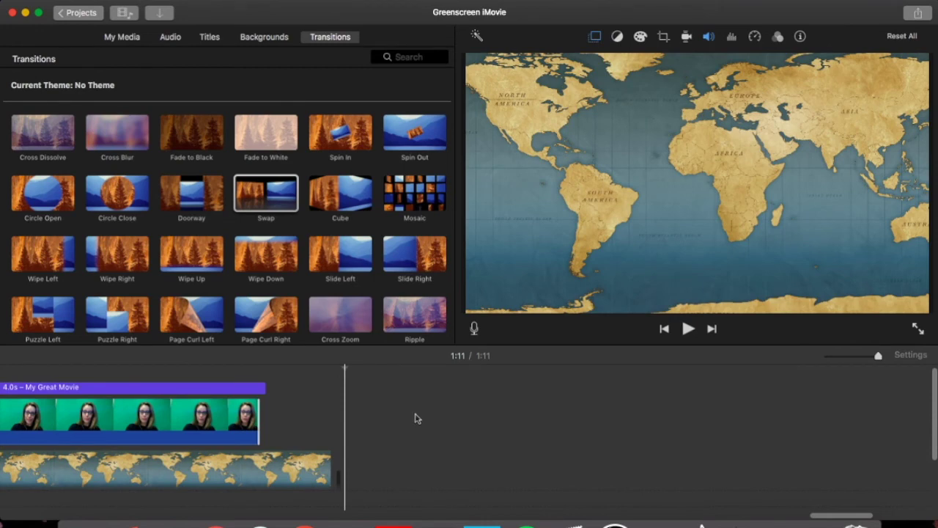
pyautogui.click(918, 15)
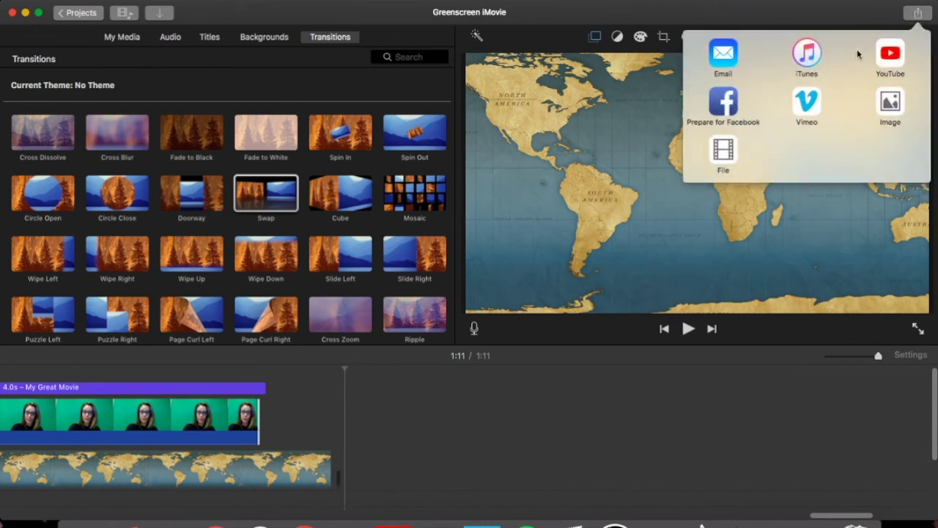
pyautogui.click(721, 152)
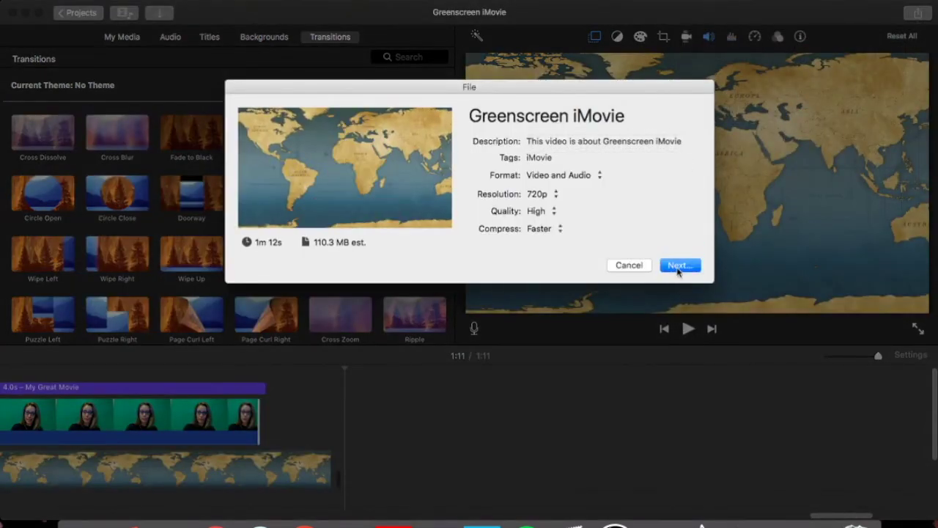
pyautogui.click(678, 266)
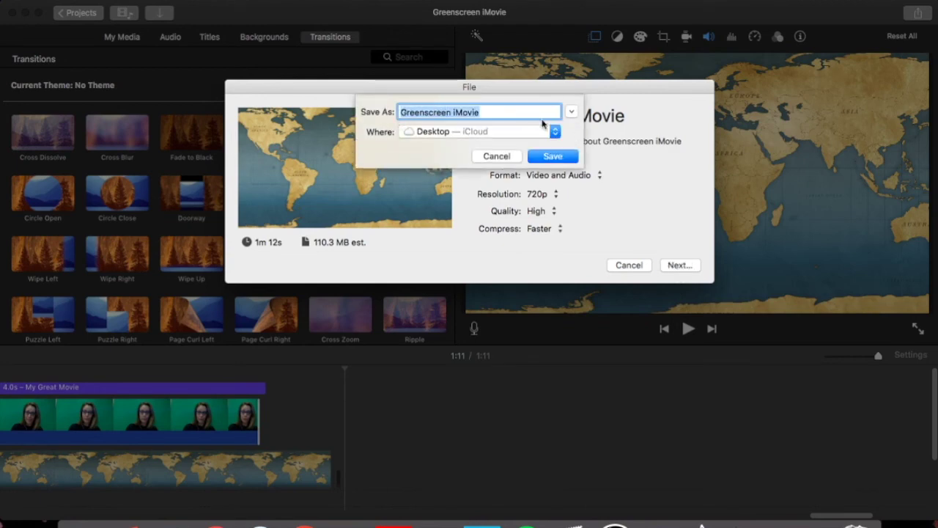
pyautogui.click(553, 156)
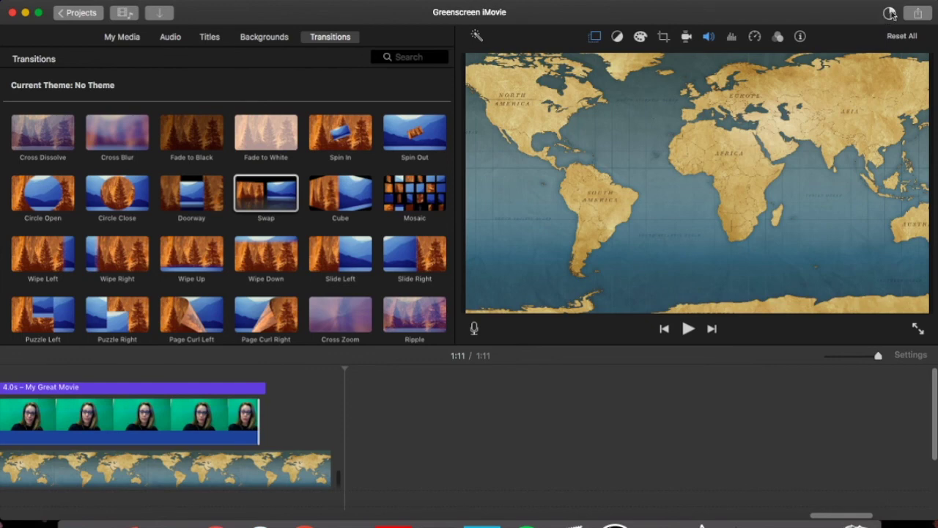